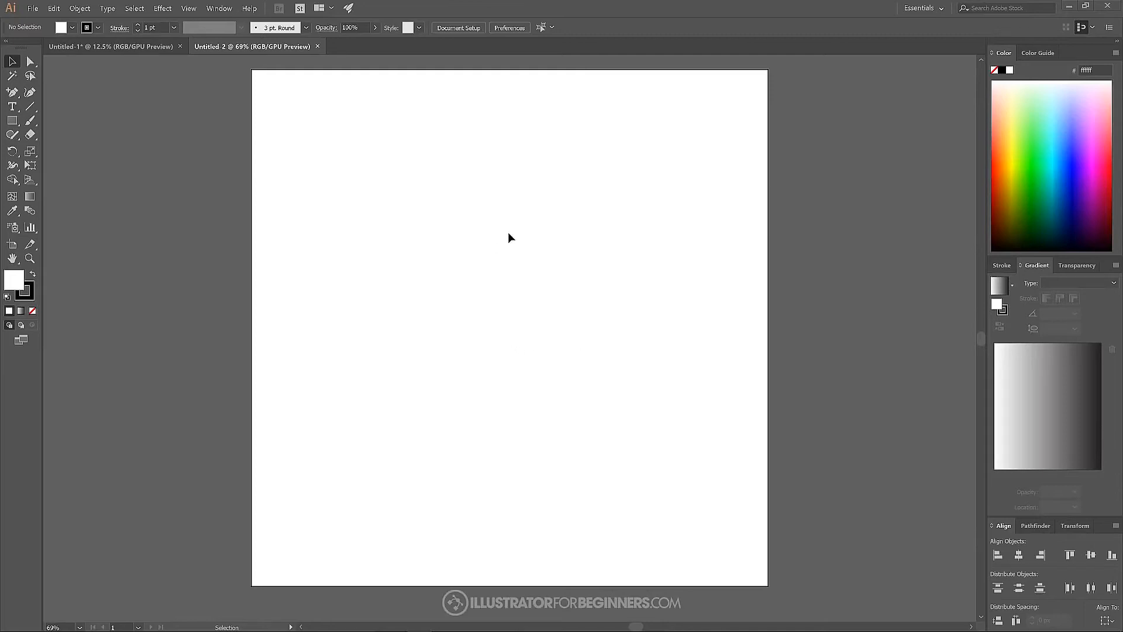
- Turn off Snap to Pixel and check whether the Control bar is enabled
left_click(189, 8)
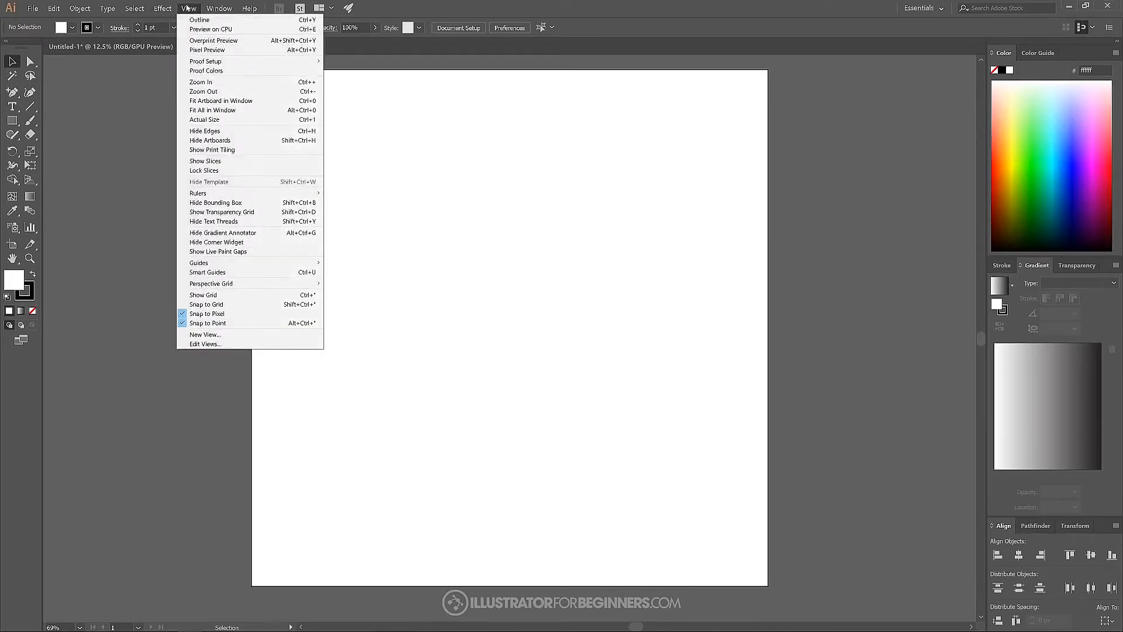
left_click(198, 315)
left_click(192, 10)
left_click(190, 9)
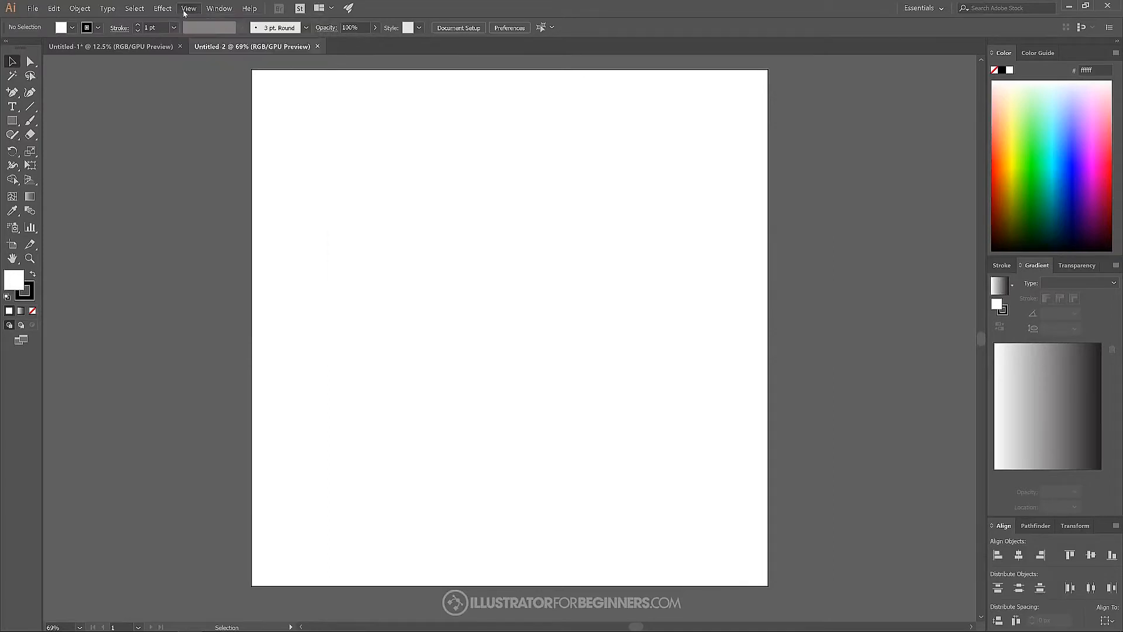
left_click(215, 9)
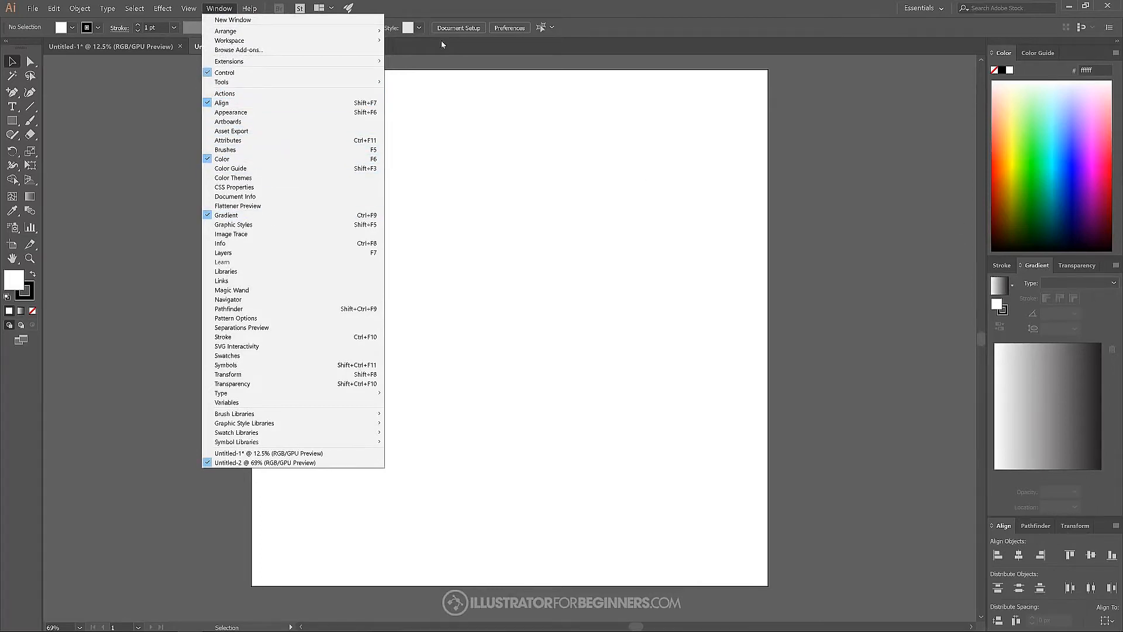
left_click(229, 8)
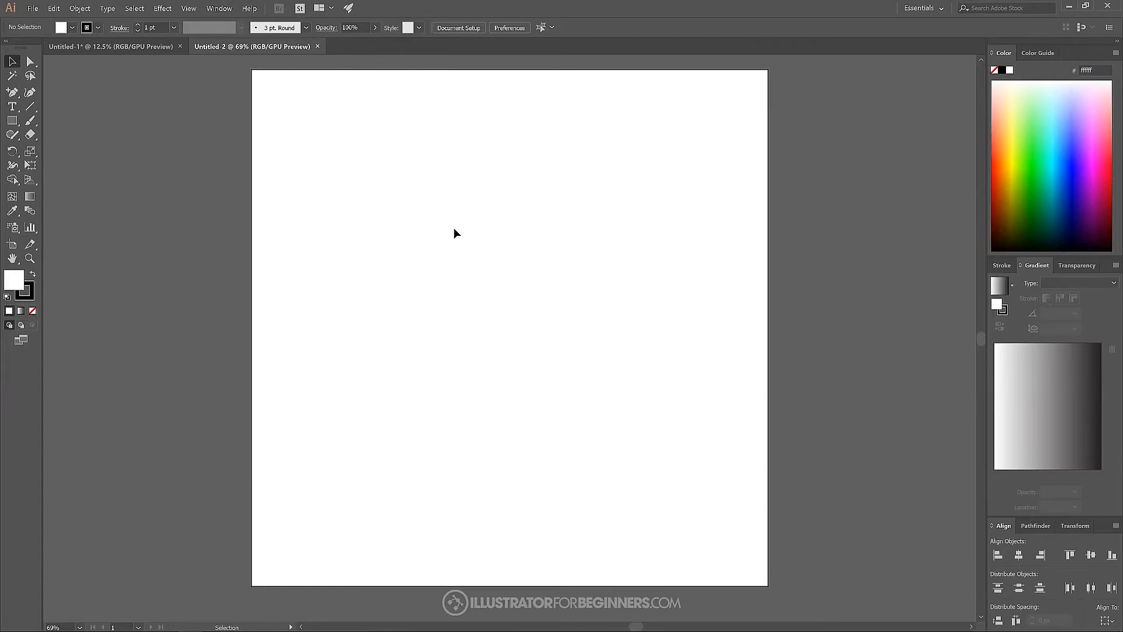
- Create a line of point text reading "SLICED" near the middle of the artboard in Montserrat Black
left_click(11, 106)
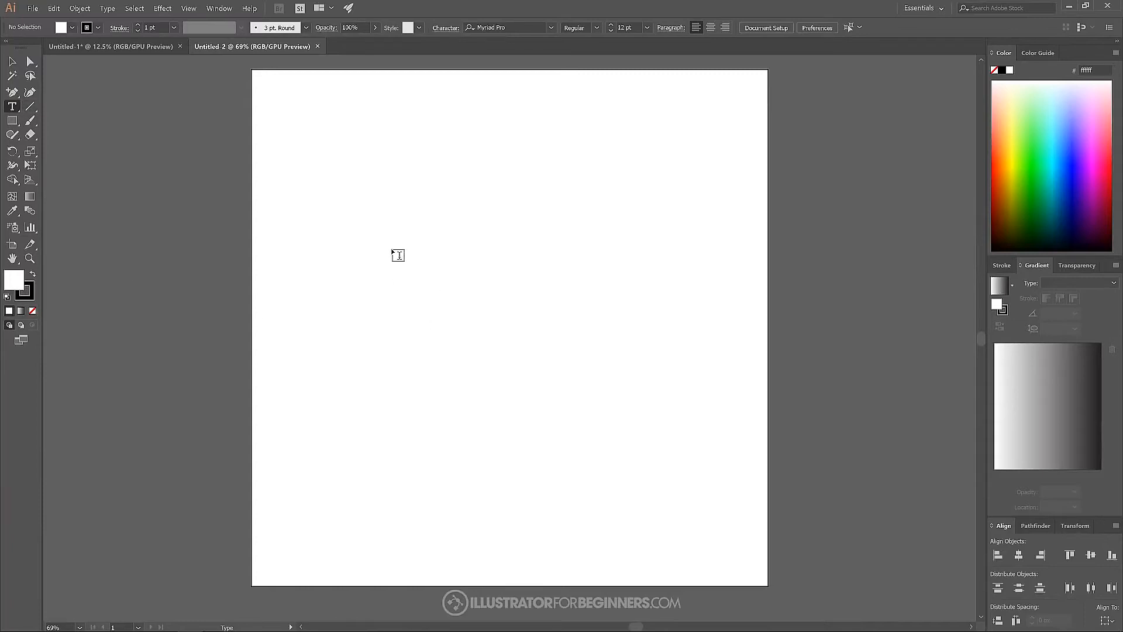
left_click(421, 284)
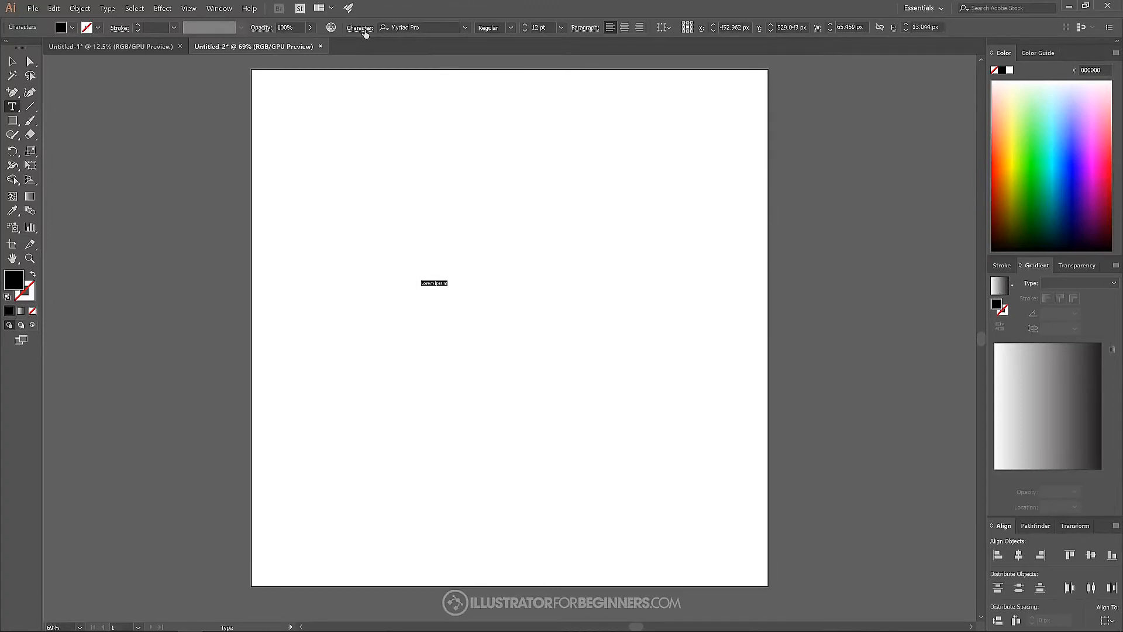
left_click(465, 28)
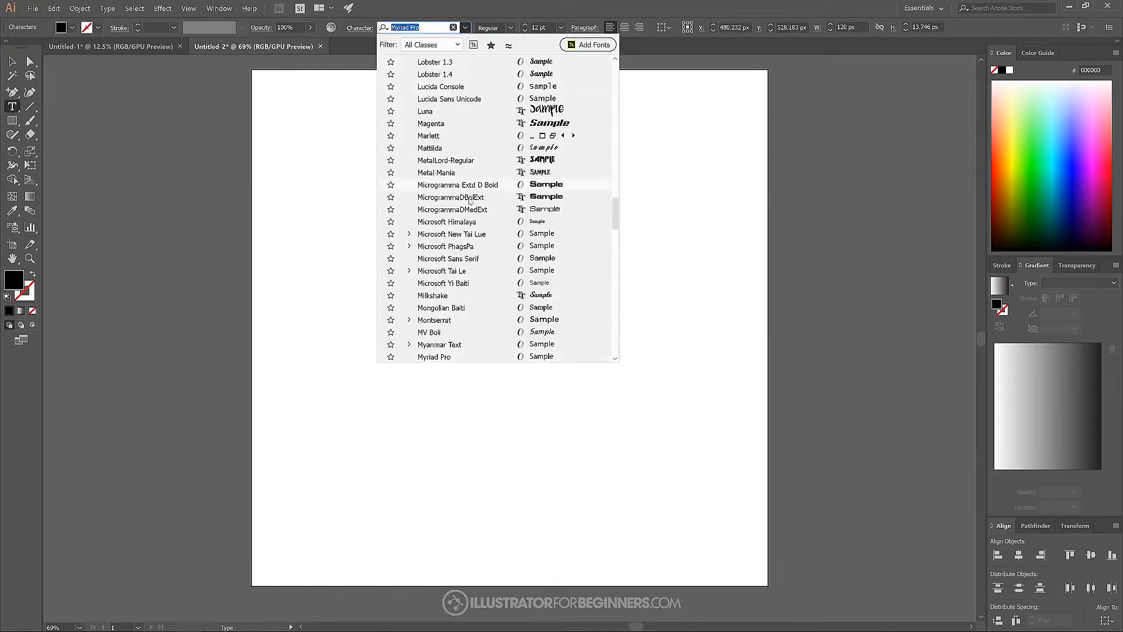
scroll(454, 225, "down", 7)
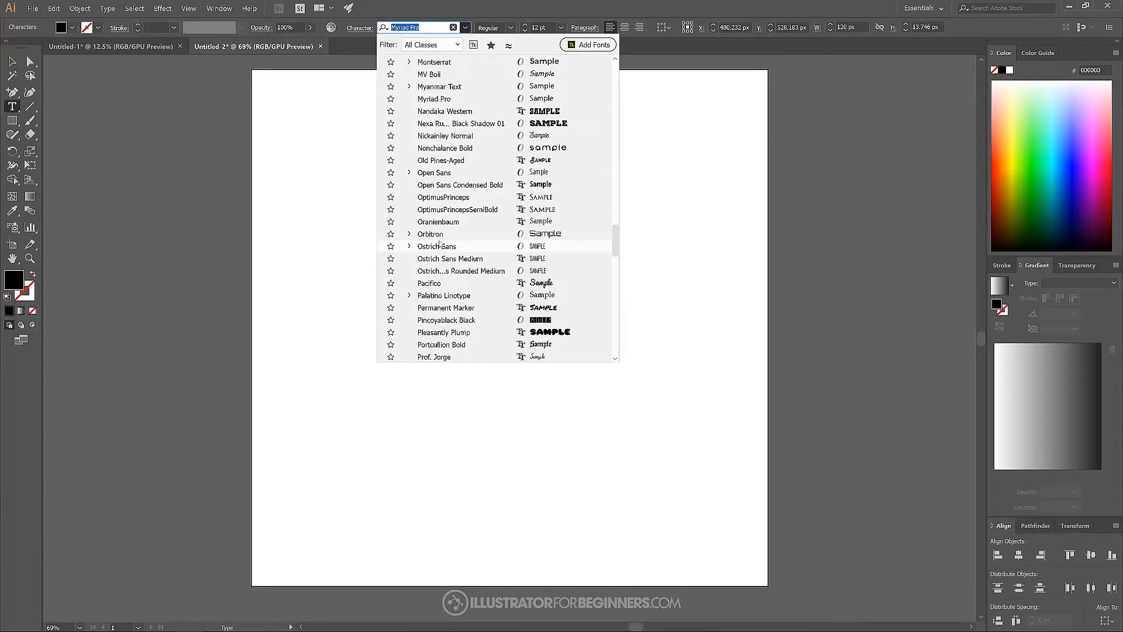
scroll(460, 193, "up", 8)
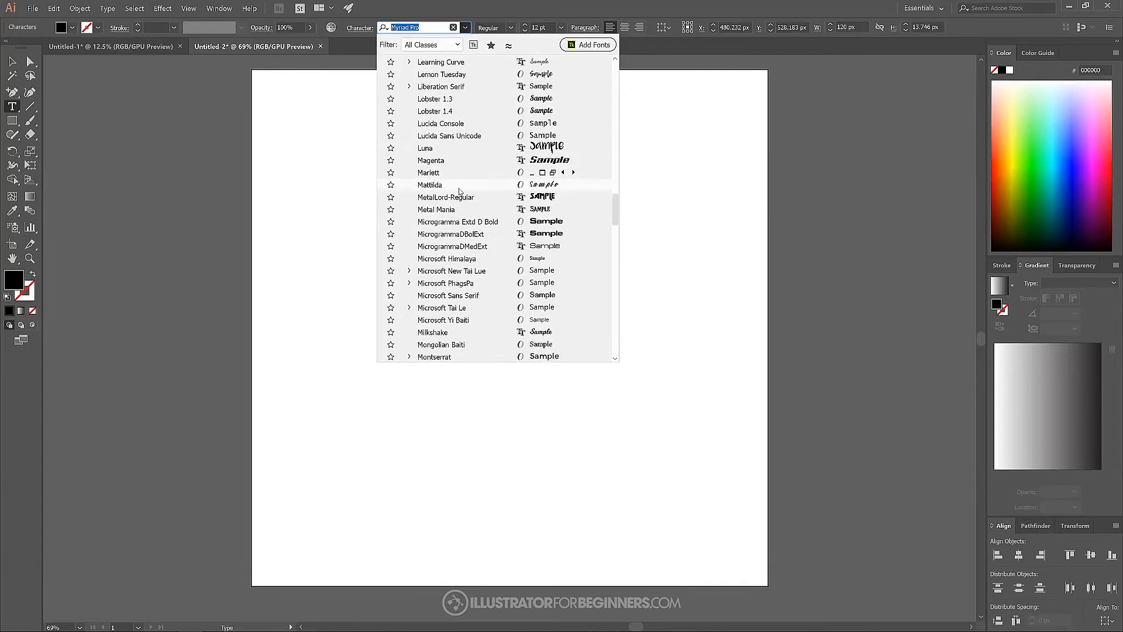
scroll(460, 191, "down", 5)
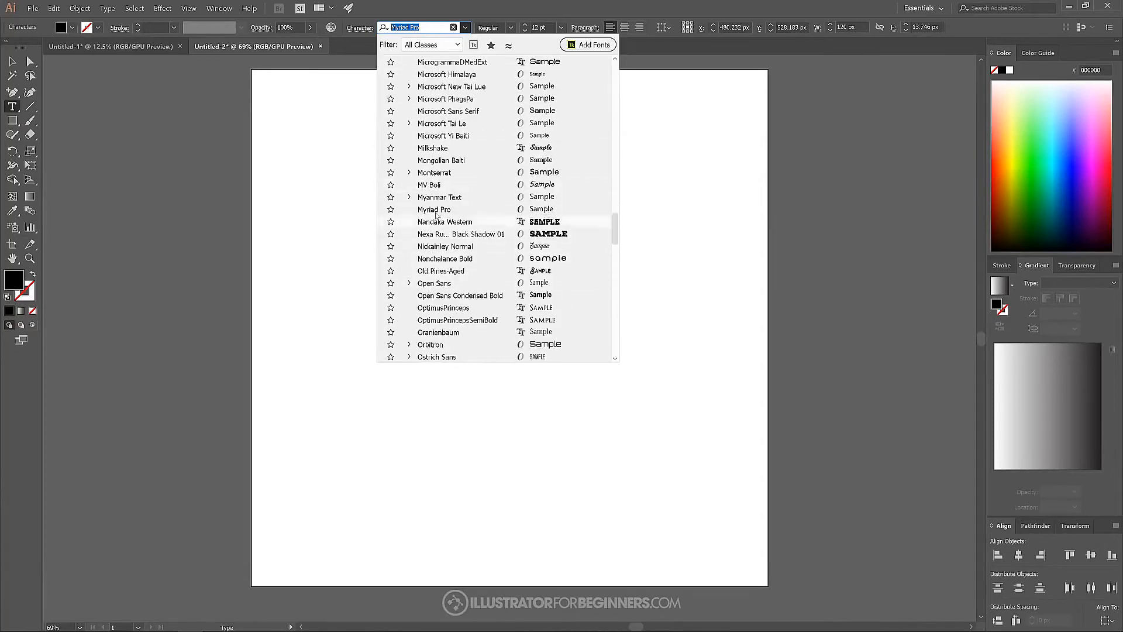
left_click(436, 173)
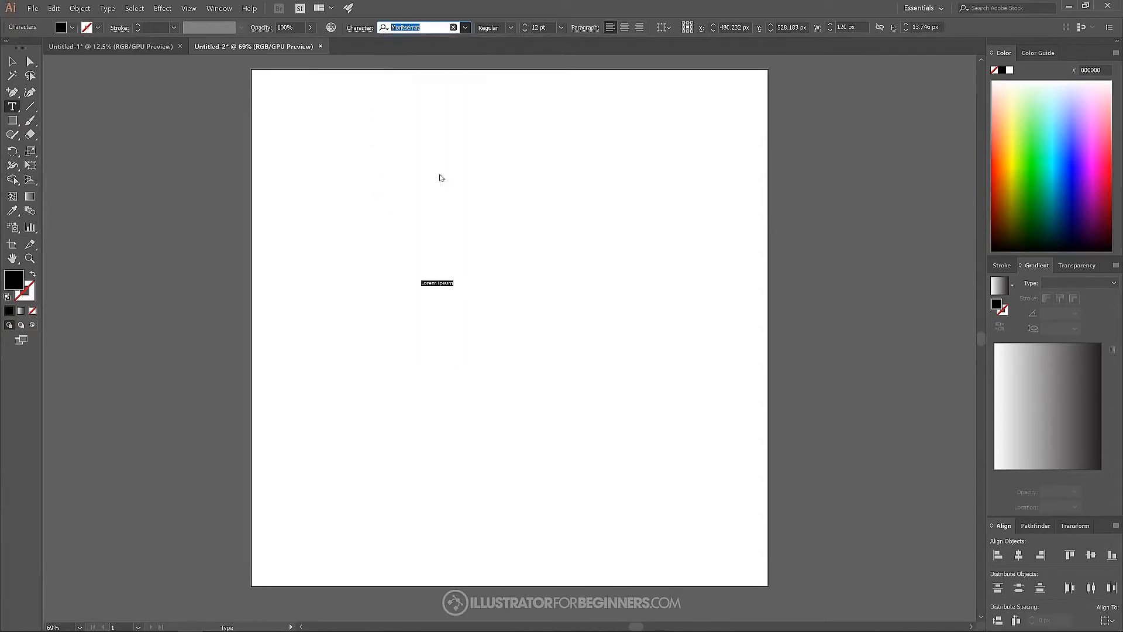
left_click(512, 30)
left_click(496, 143)
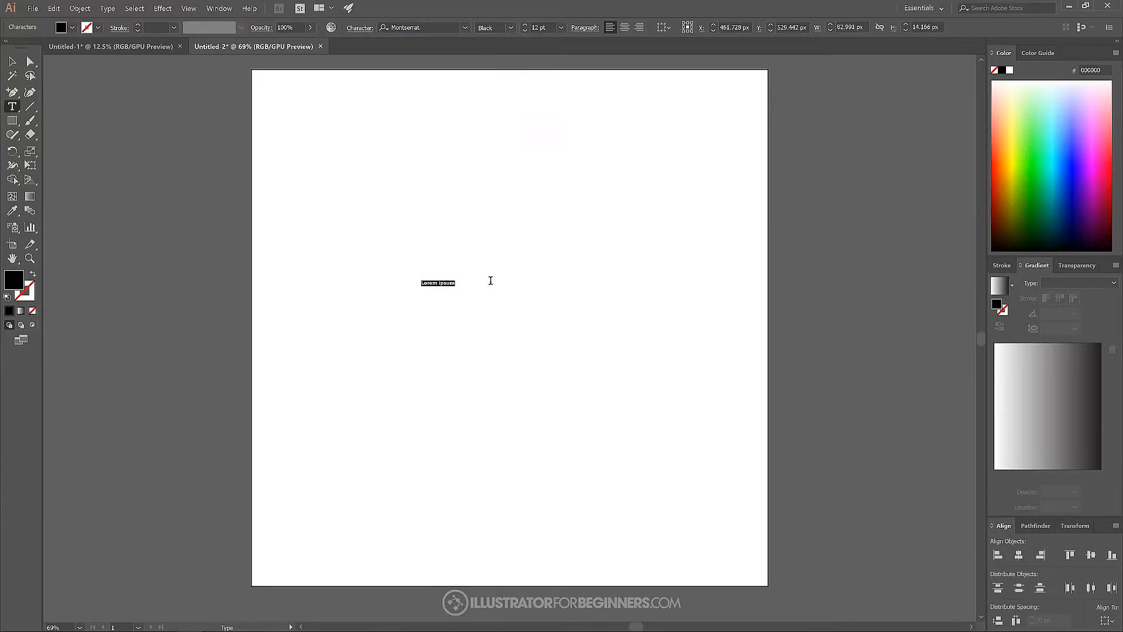
type("SLICED")
left_click(12, 61)
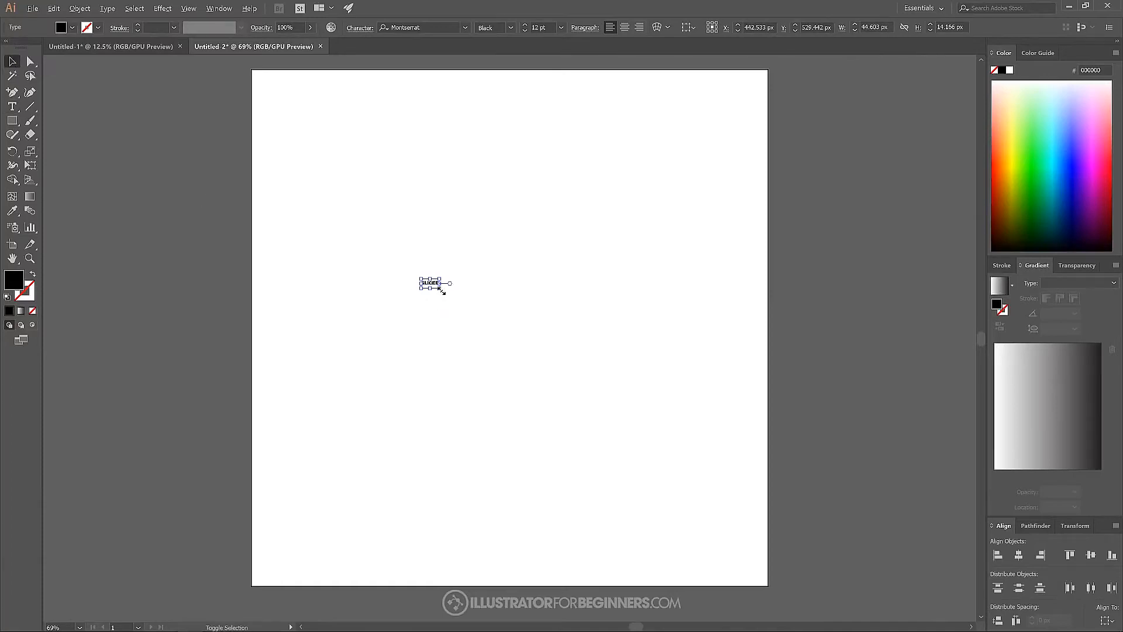
- Enlarge the SLICED text to about 731 px wide in the middle of the artboard and convert it to outlines
left_click_drag(440, 288, 596, 362)
left_click_drag(480, 283, 546, 315)
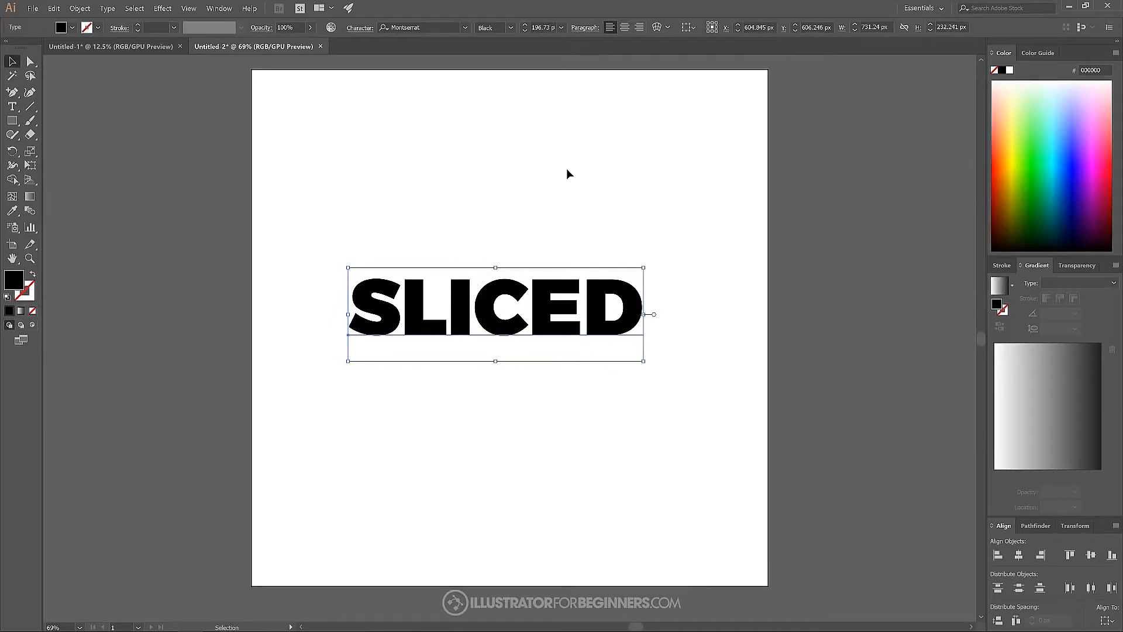
left_click(109, 8)
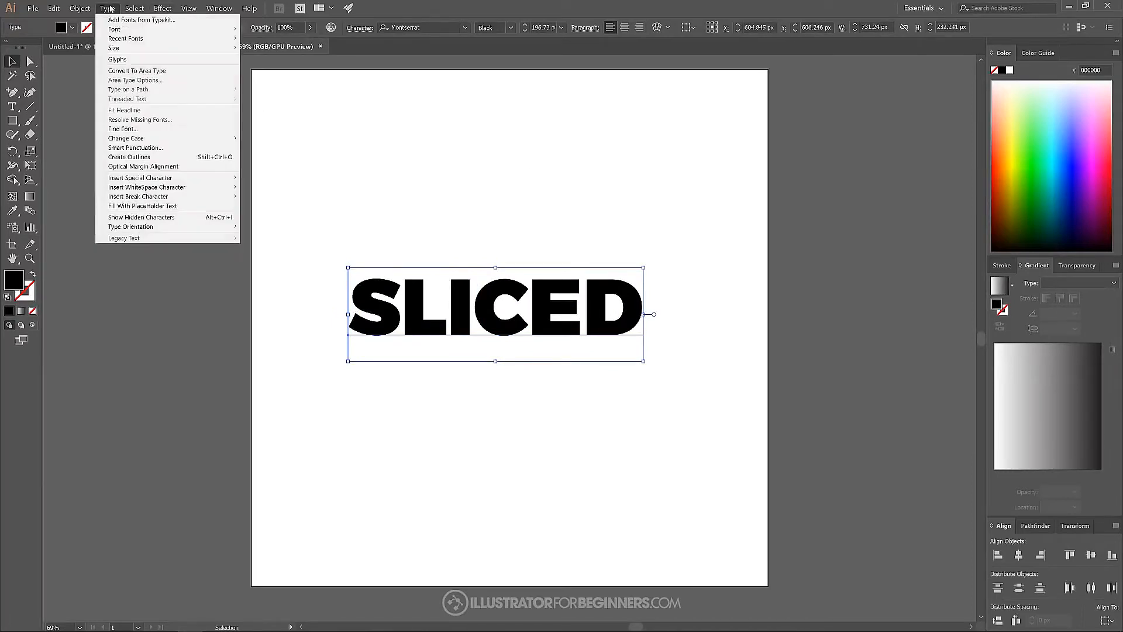
left_click(126, 158)
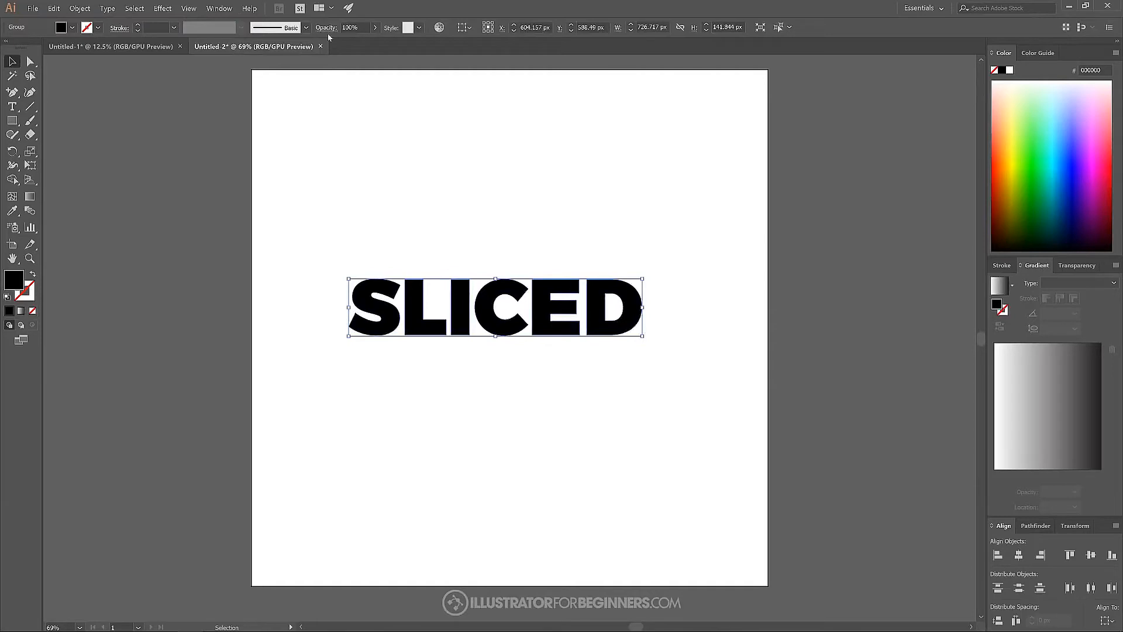
- Lower the outlined lettering's opacity to 51% and rotate it slightly counter-clockwise
left_click(375, 27)
left_click_drag(374, 43, 352, 45)
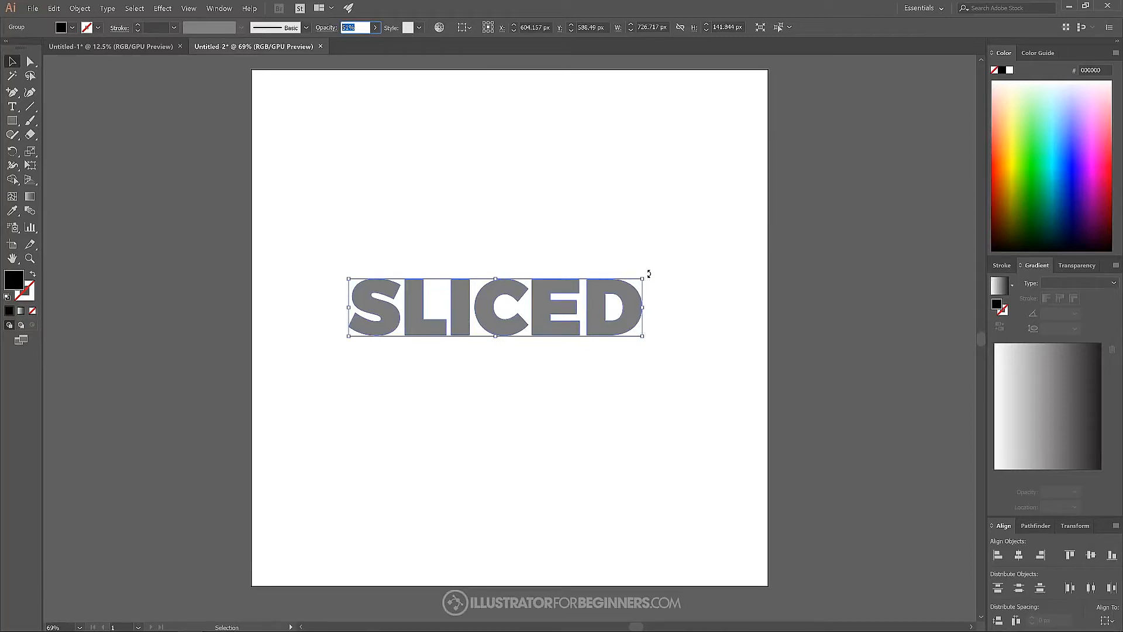
left_click_drag(649, 273, 645, 264)
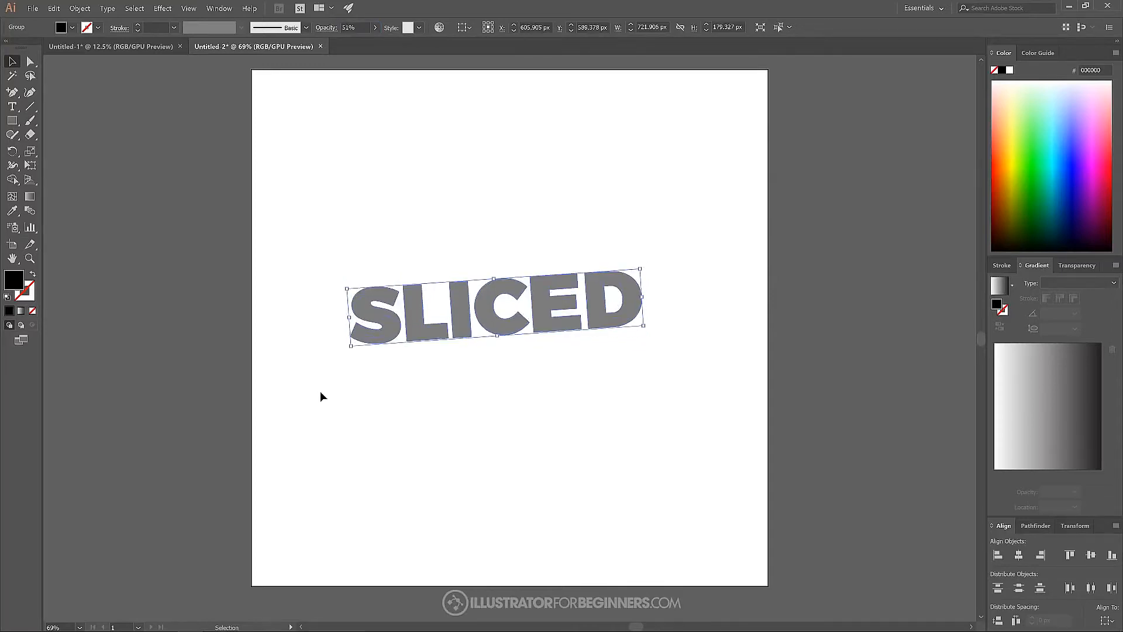
- Draw a rectangle about 917 × 288 px over the upper half of the lettering and set its opacity to 50%
left_click(11, 121)
left_click_drag(310, 191, 681, 307)
left_click(375, 28)
left_click_drag(373, 43, 353, 43)
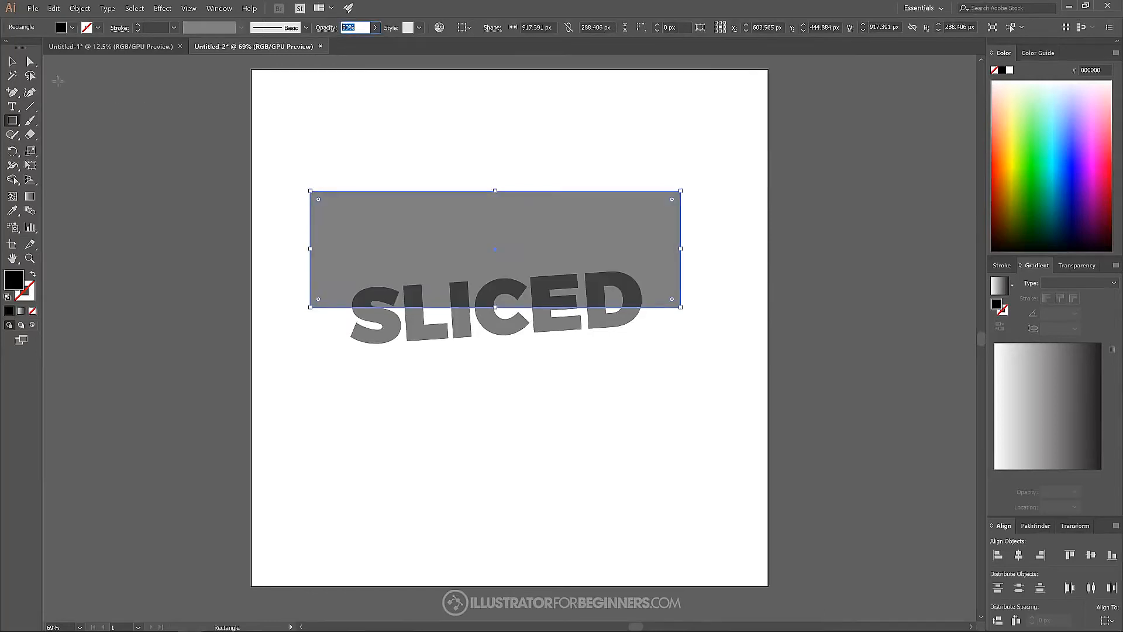
- Lower the rectangle's bottom edge to just cover the corner of the E's middle arm, making it about 292 px high
left_click(13, 63)
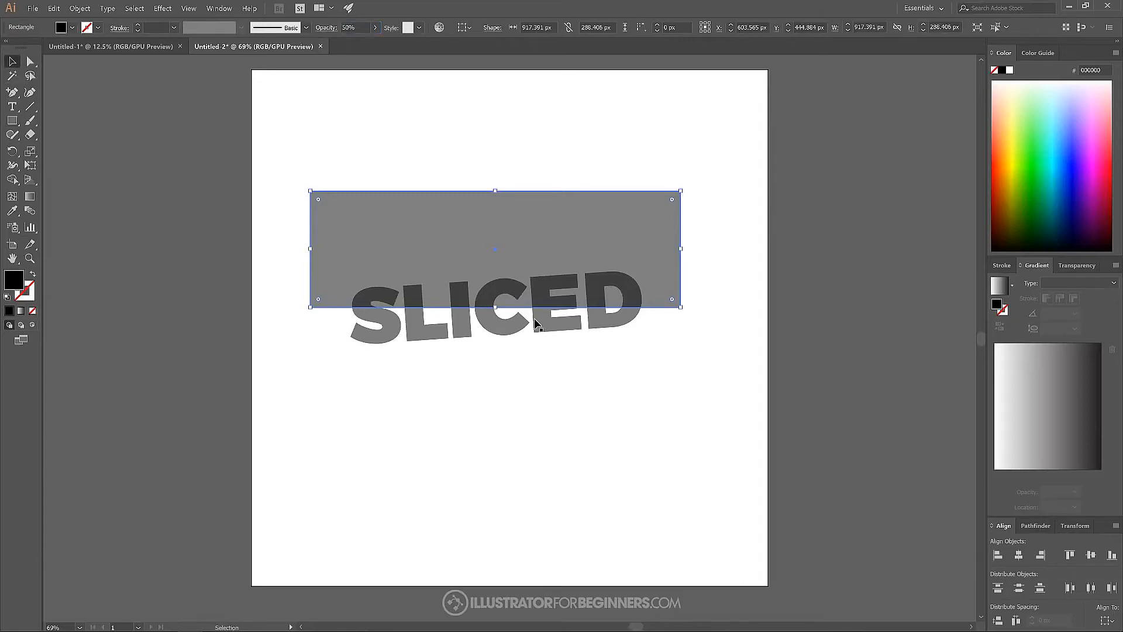
scroll(515, 321, "up", 2)
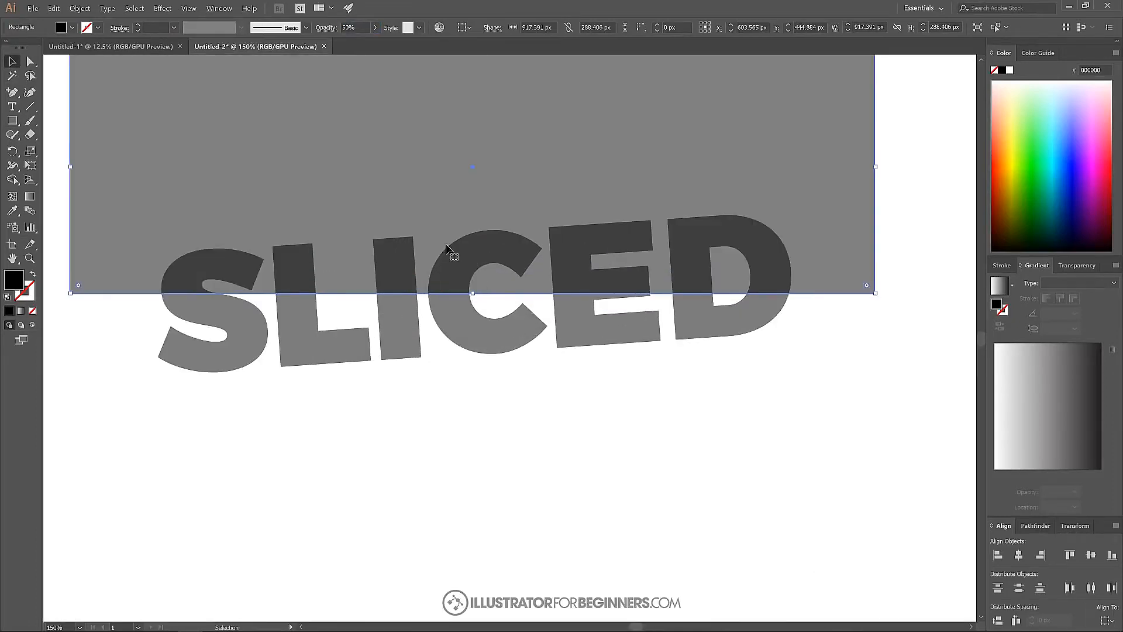
left_click_drag(475, 294, 478, 293)
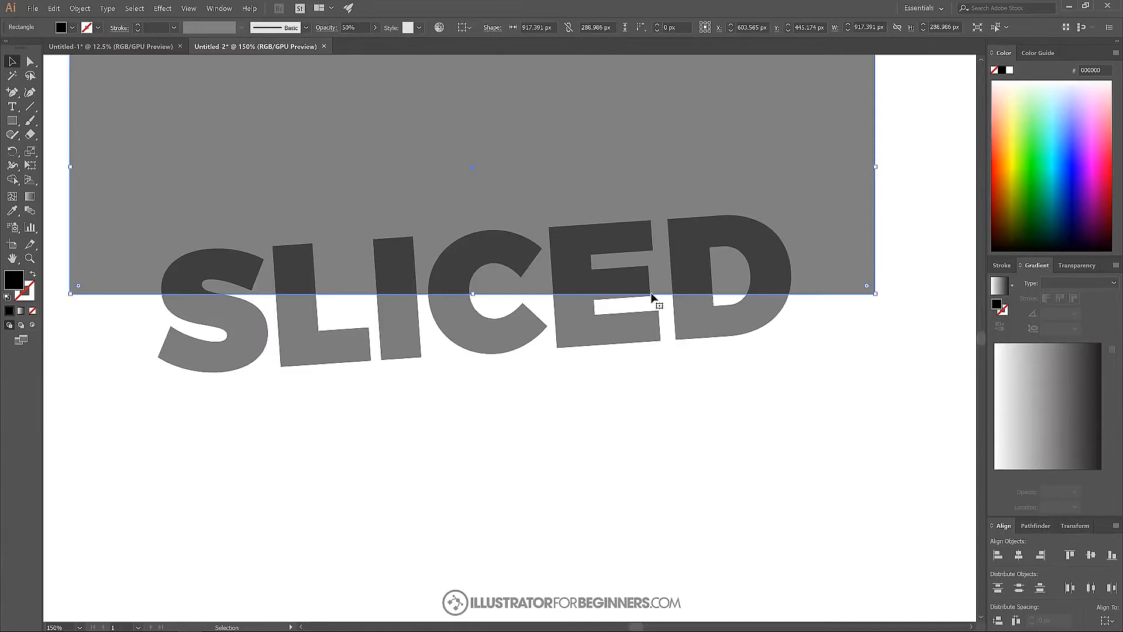
scroll(649, 296, "up", 3)
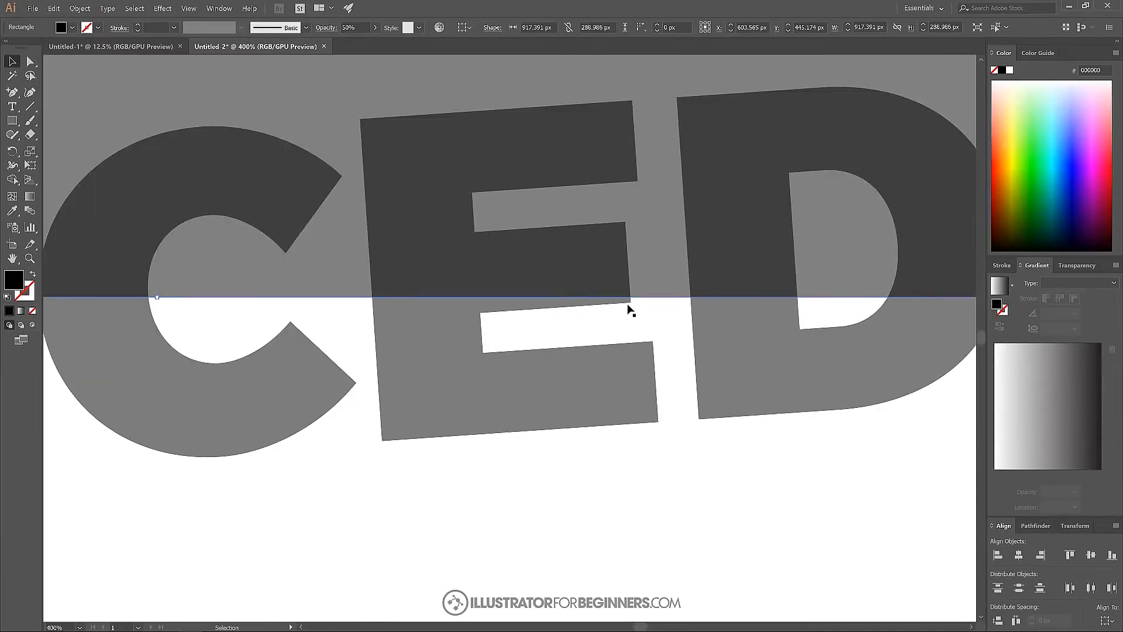
scroll(454, 321, "down", 2)
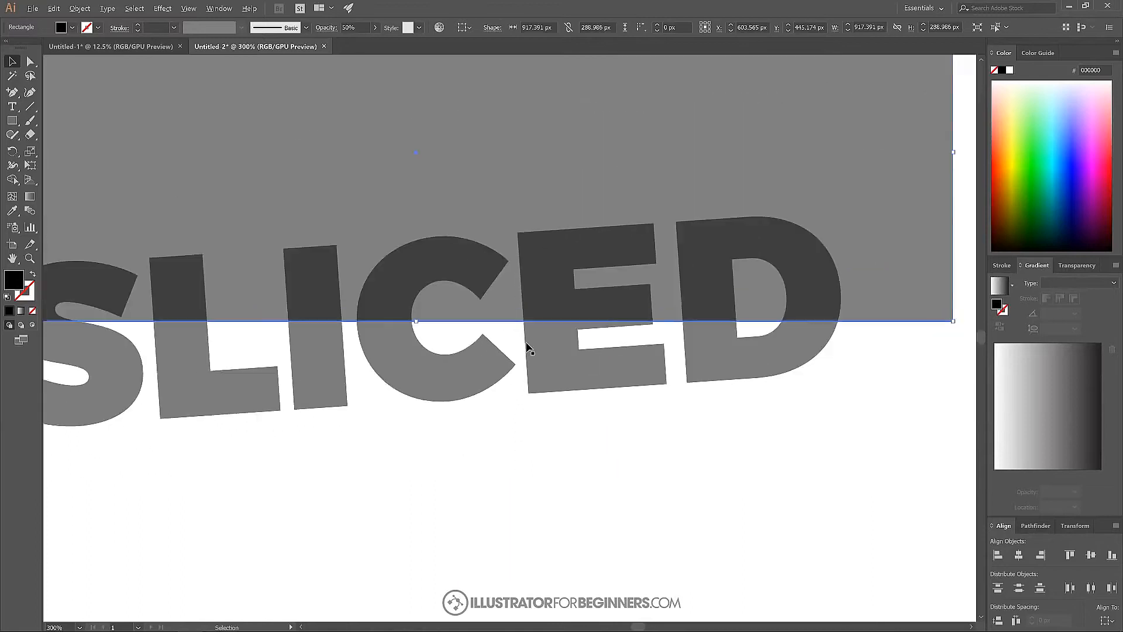
left_click_drag(418, 321, 418, 324)
scroll(649, 335, "up", 3)
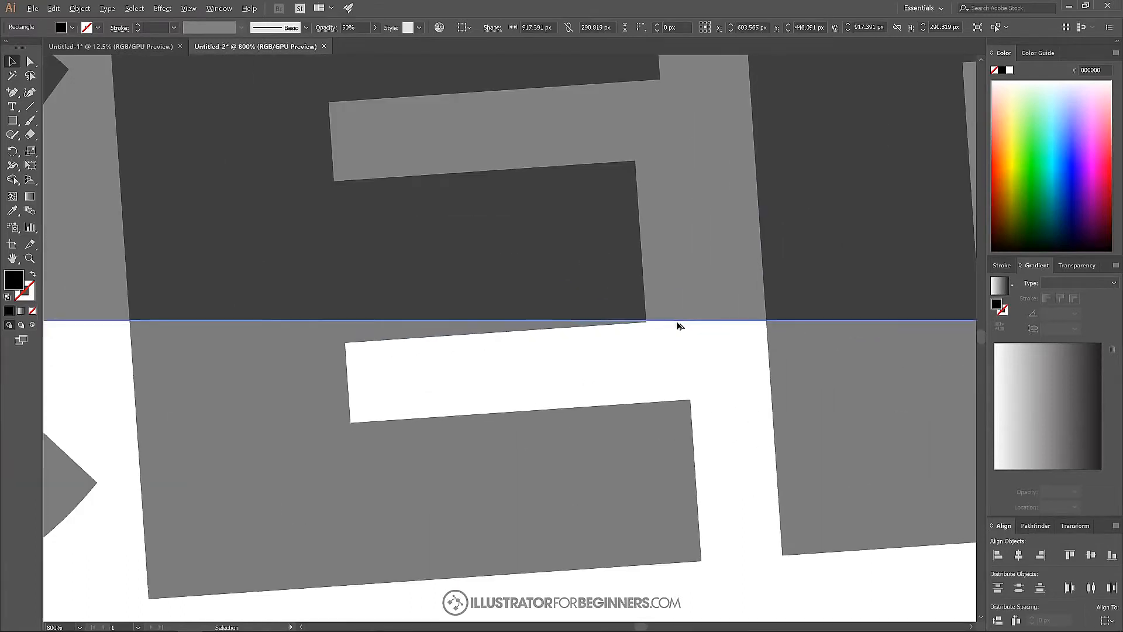
scroll(664, 328, "down", 2)
scroll(274, 328, "left", 2)
left_click_drag(234, 319, 231, 321)
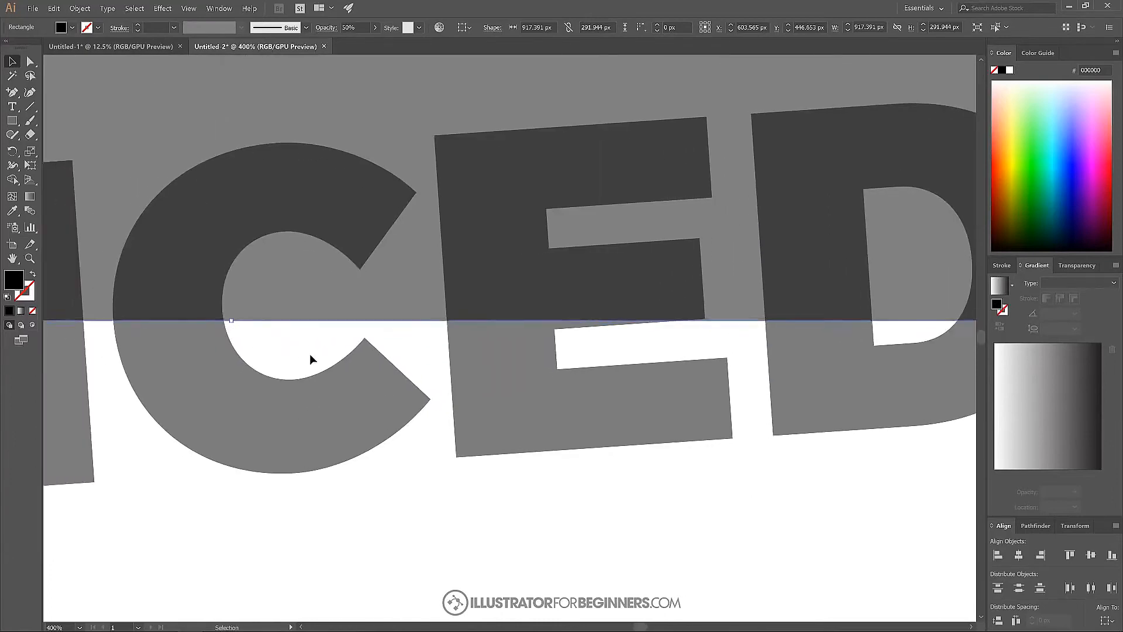
- Select the rectangle and lettering and remove the rectangle areas inside the D and around the letters with the Shape Builder tool
key("ctrl+1")
left_click_drag(228, 407, 408, 409)
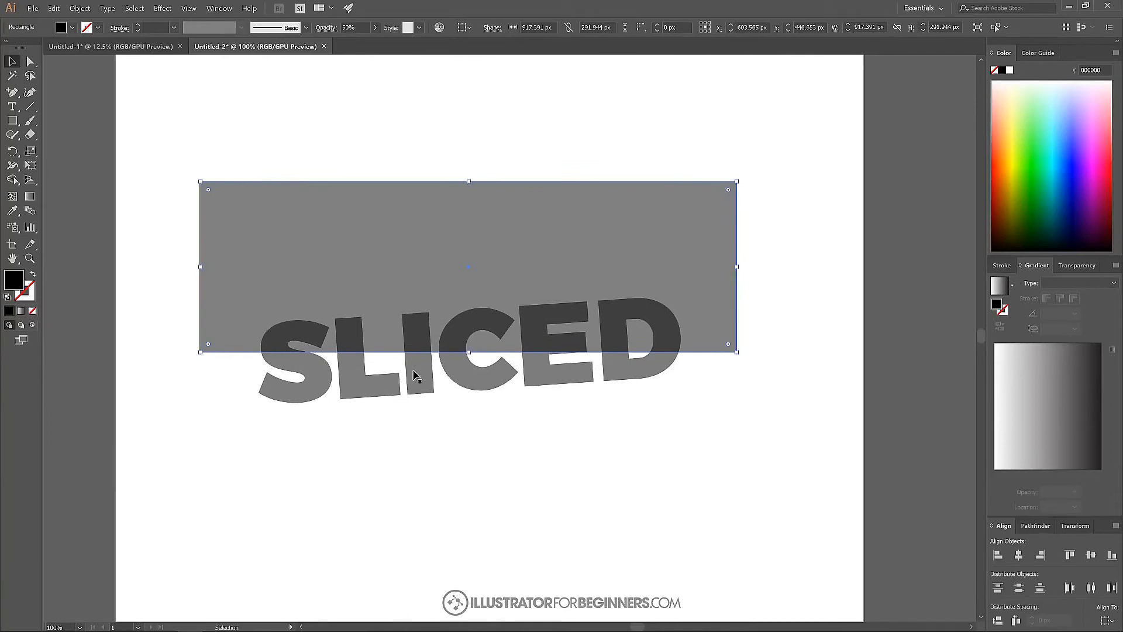
left_click_drag(781, 451, 188, 166)
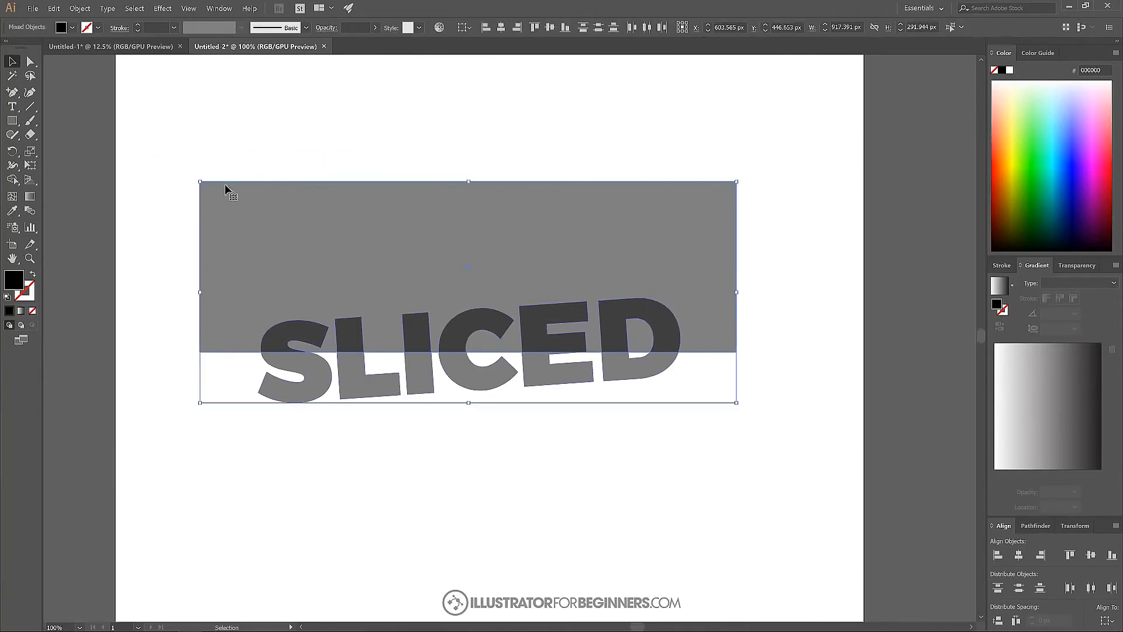
left_click_drag(491, 417, 511, 388)
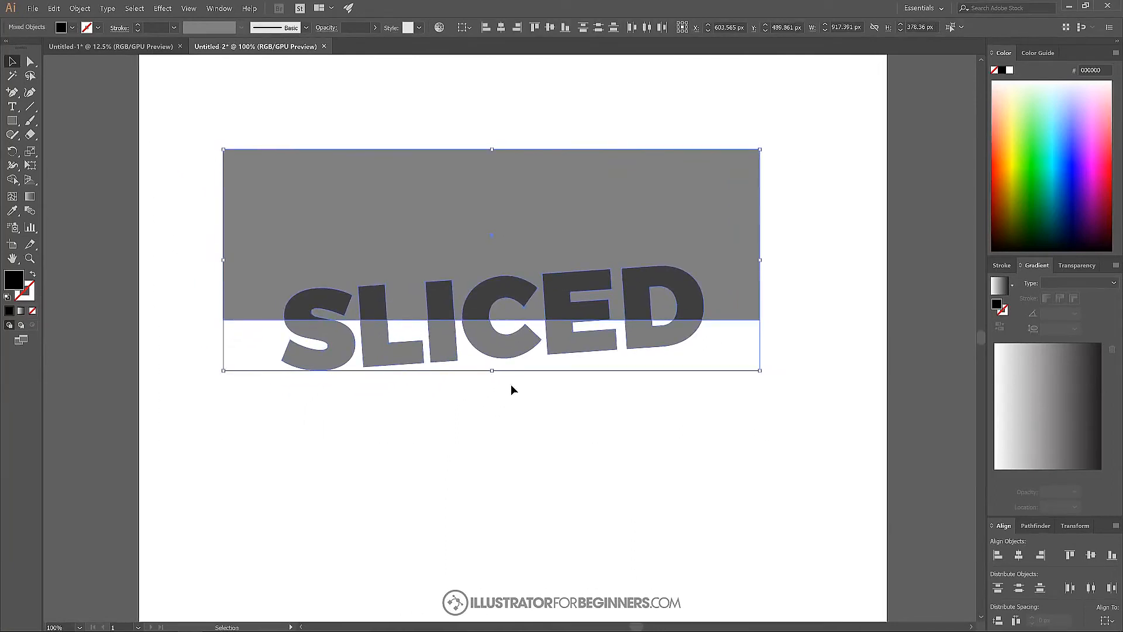
left_click(12, 181)
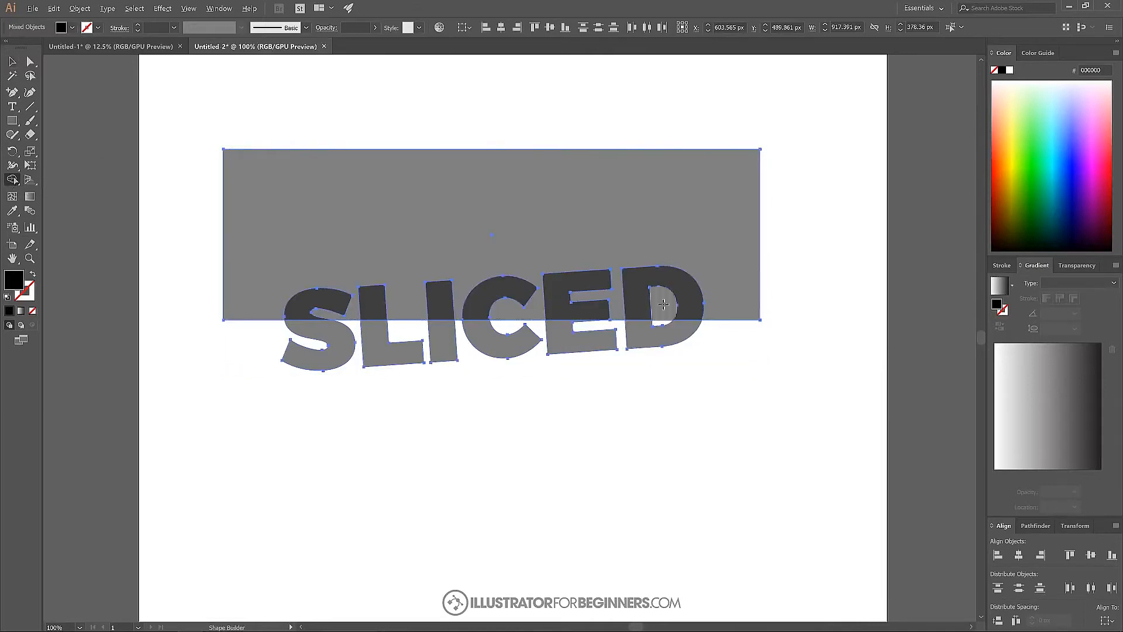
left_click(661, 304)
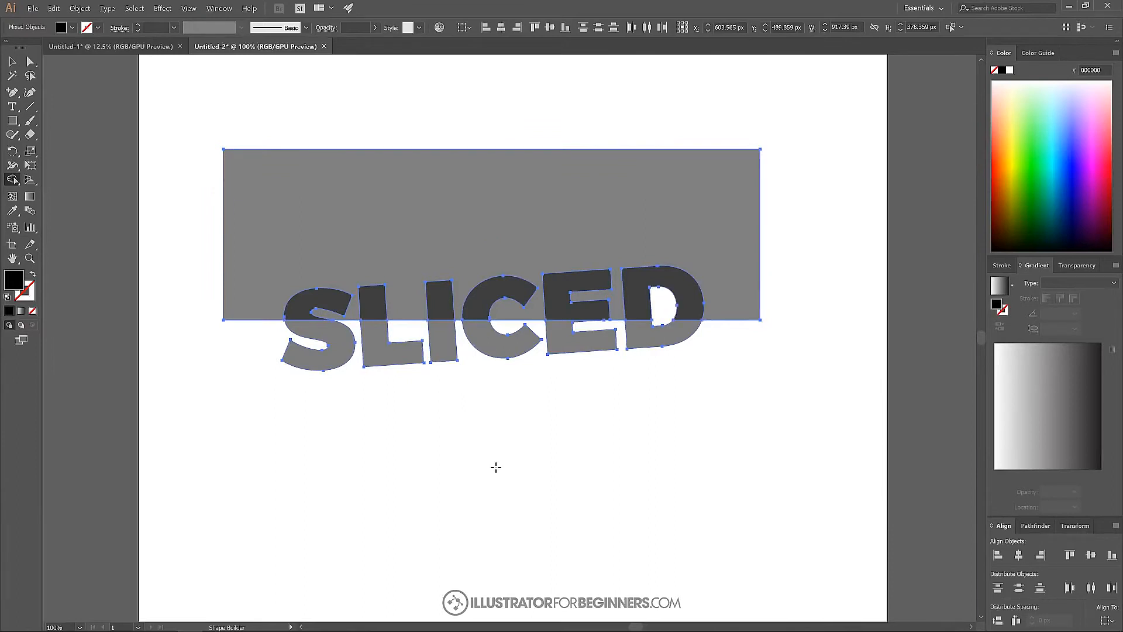
left_click(393, 186, "alt")
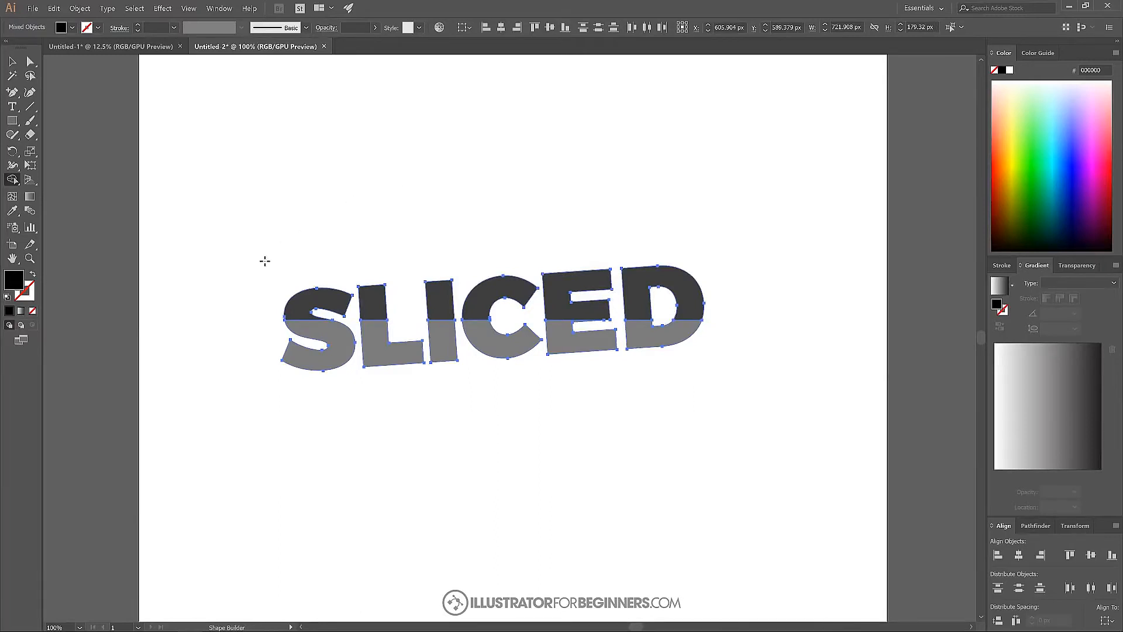
- Merge the upper pieces of all the letters above the cut line with the Shape Builder tool, leaving out the D's counter
mouse_move(255, 289)
left_mouse_down()
mouse_move(435, 300)
mouse_move(610, 280)
mouse_move(662, 299)
left_mouse_up()
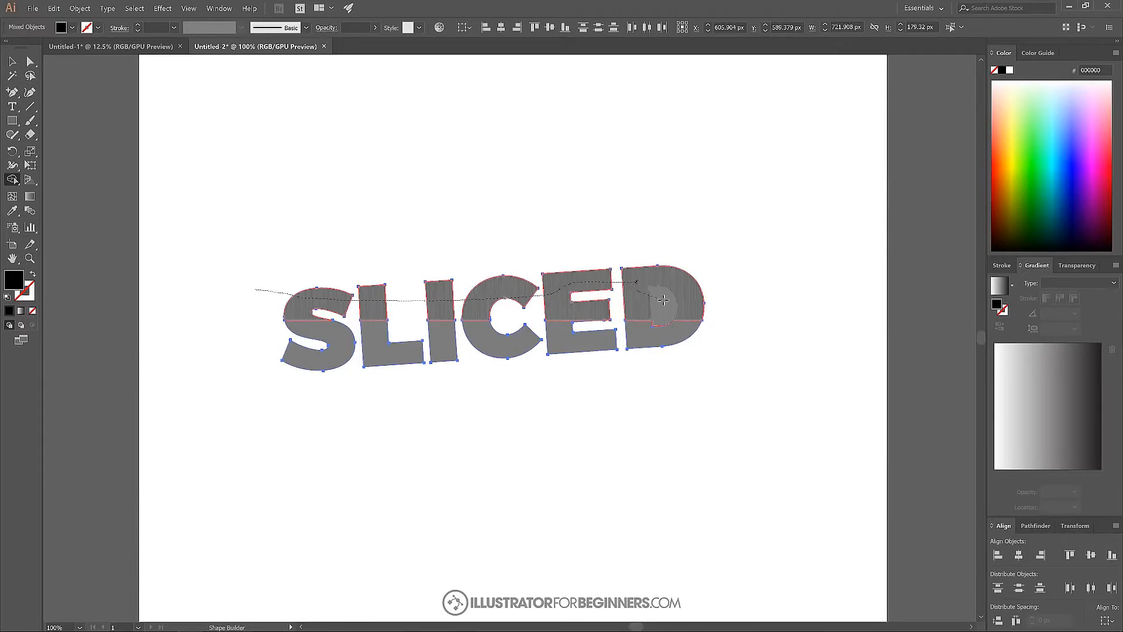
left_click_drag(665, 303, 664, 303)
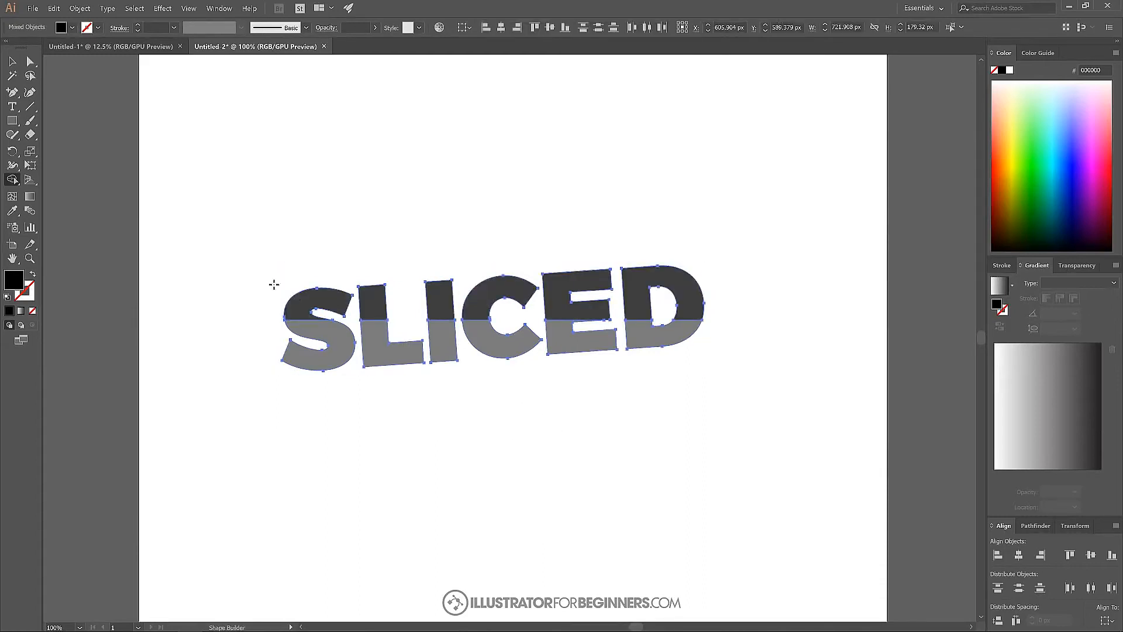
mouse_move(246, 274)
left_mouse_down()
mouse_move(333, 303)
mouse_move(677, 278)
left_mouse_up()
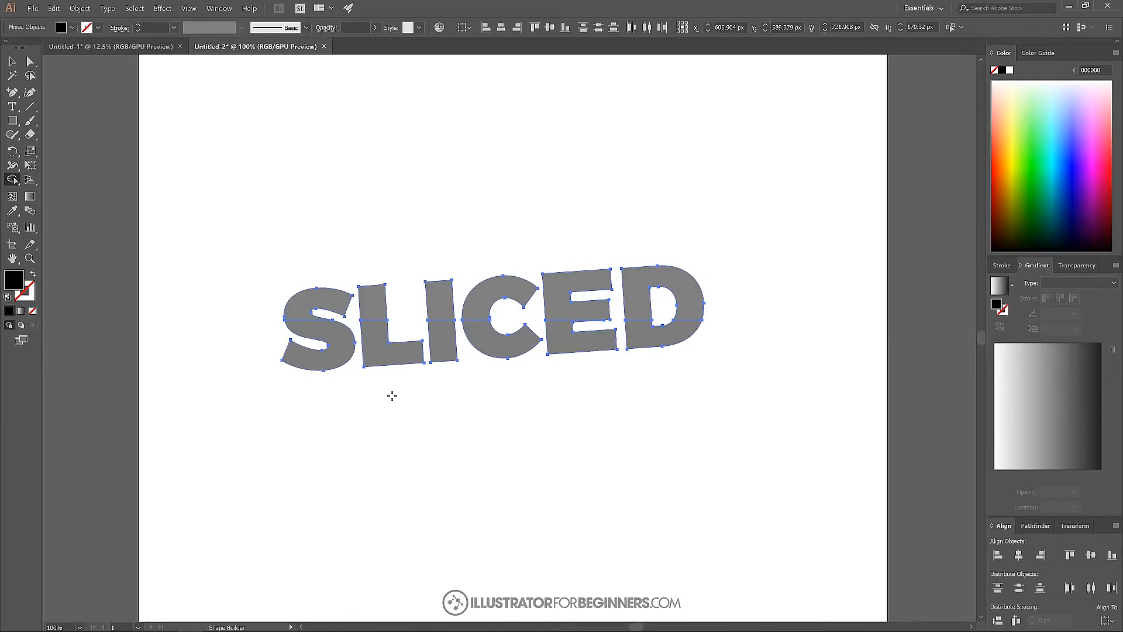
- Merge the lower pieces of all the letters below the cut line with the Shape Builder tool and deselect everything
left_click_drag(249, 347, 670, 344)
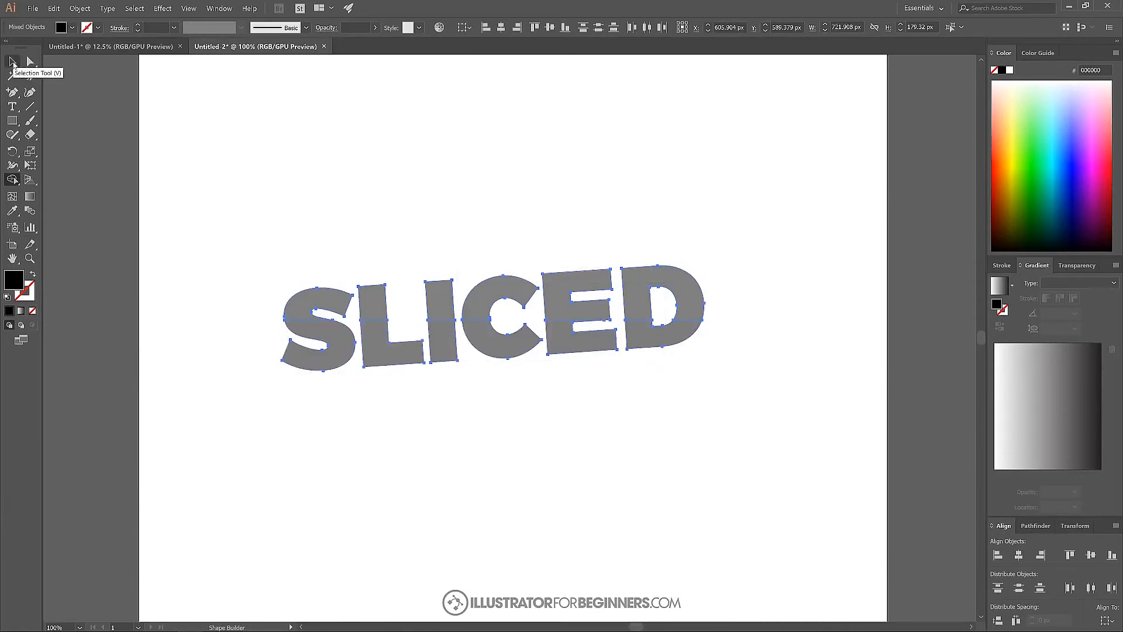
left_click(13, 62)
left_click(599, 165)
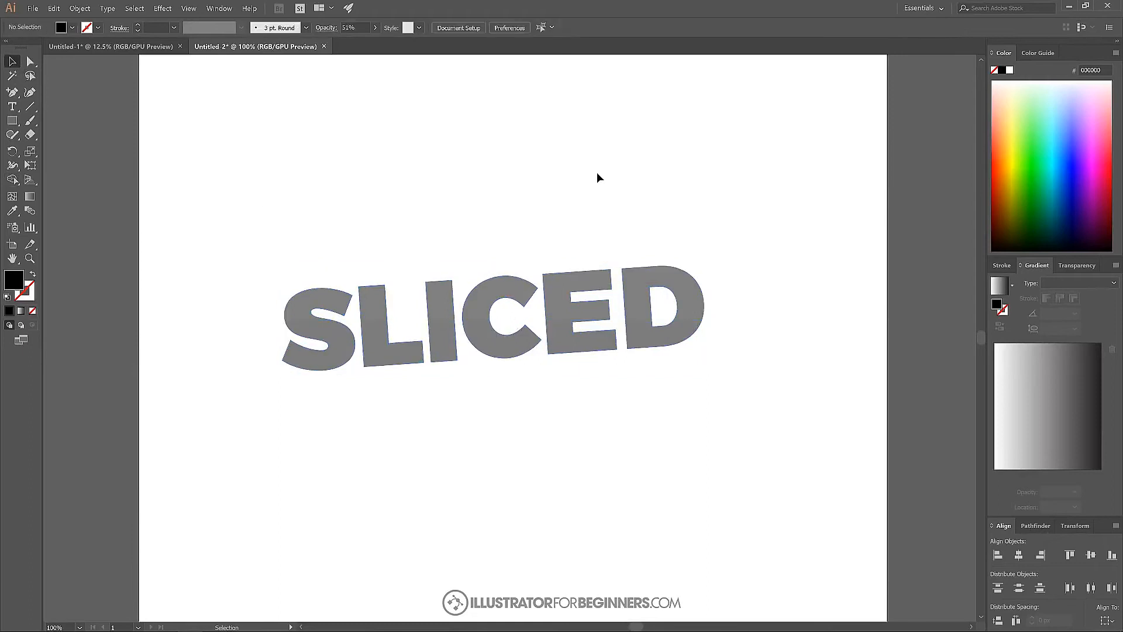
- Try moving the lower half of the lettering down and to the left away from the upper half, and undo the move
left_click_drag(493, 365, 428, 385)
left_click(426, 462)
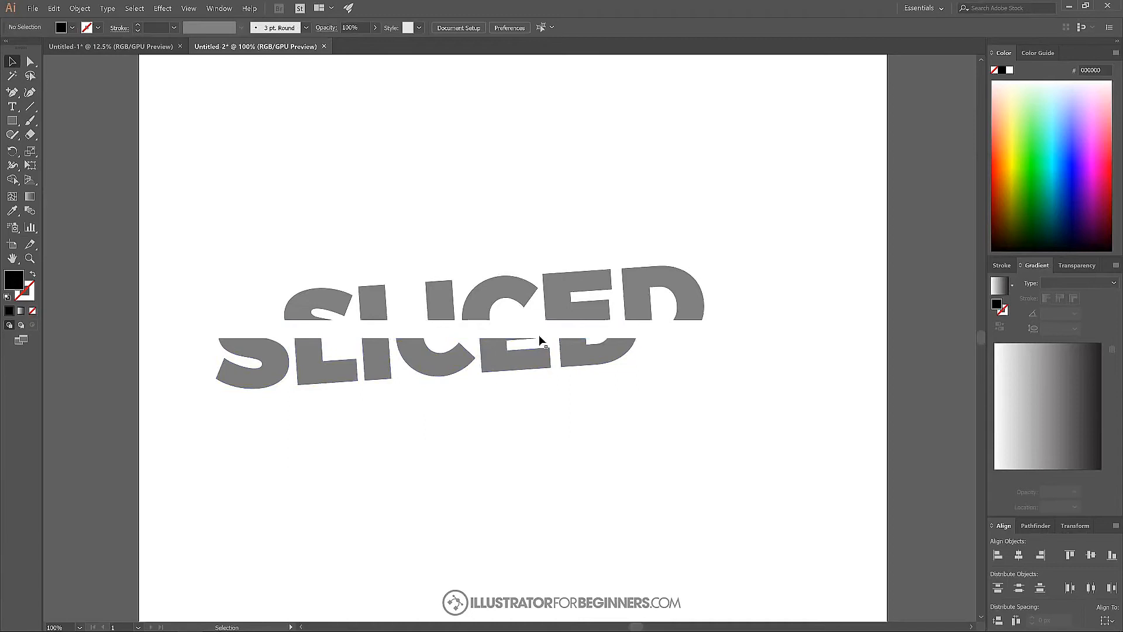
key("a")
key("ctrl+z")
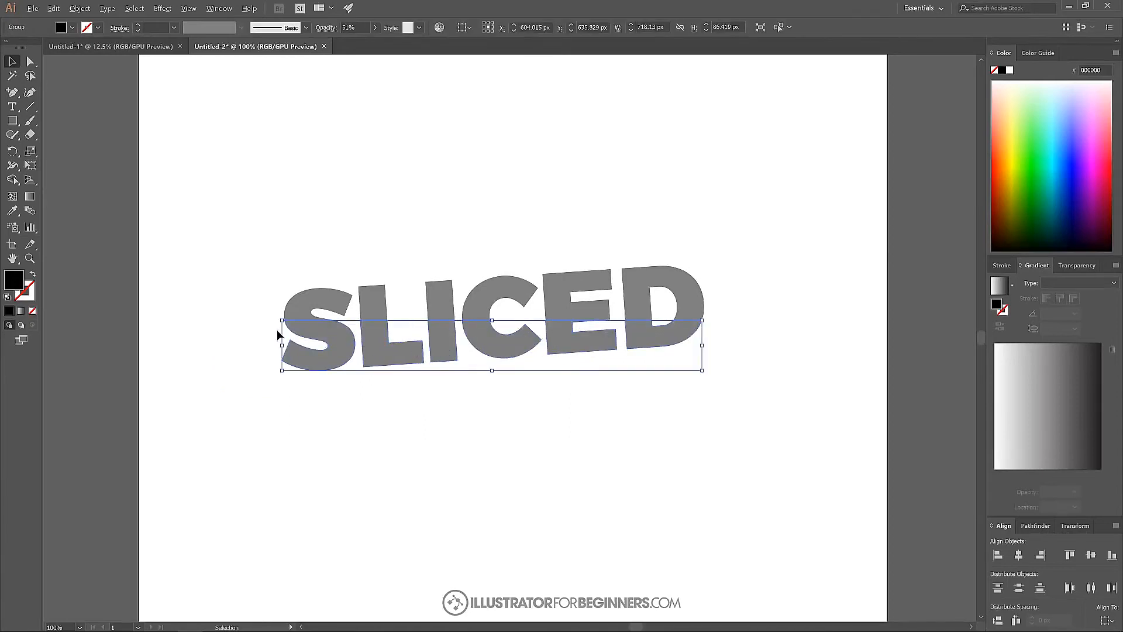
- Shift the lower half of the lettering about 11 px to the left along the cut line
scroll(284, 330, "up", 4)
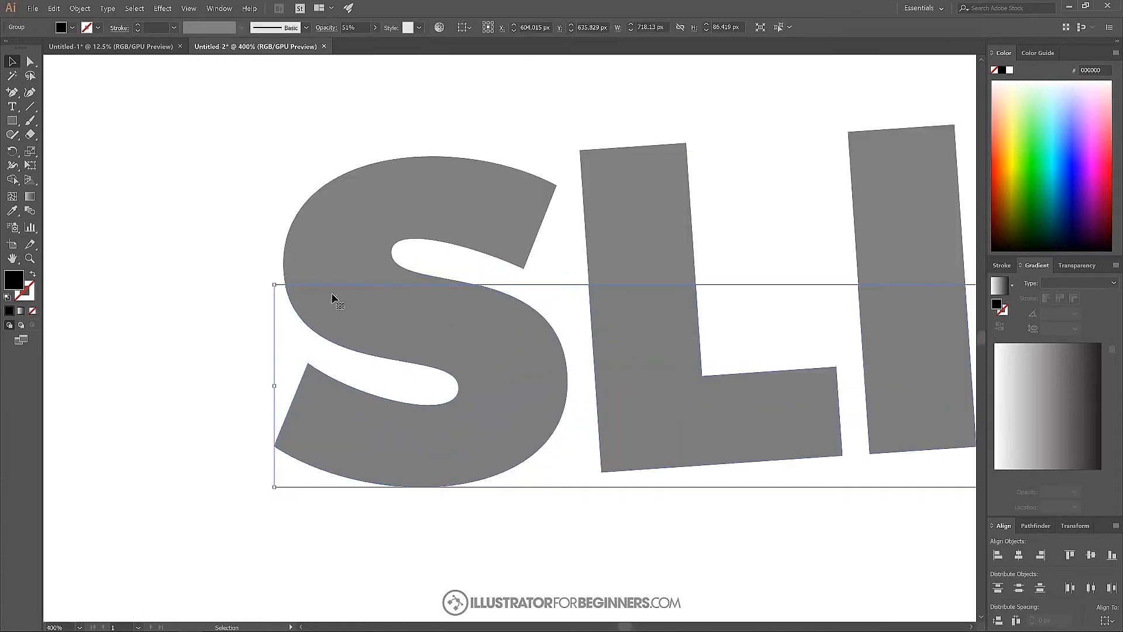
left_click_drag(471, 321, 447, 321)
scroll(534, 439, "down", 3)
scroll(533, 436, "down", 1)
left_click_drag(656, 444, 548, 395)
scroll(561, 415, "up", 1)
mouse_move(373, 253)
left_mouse_down()
mouse_move(404, 376)
mouse_move(448, 367)
mouse_move(353, 261)
left_mouse_up()
left_click_drag(533, 271, 484, 246)
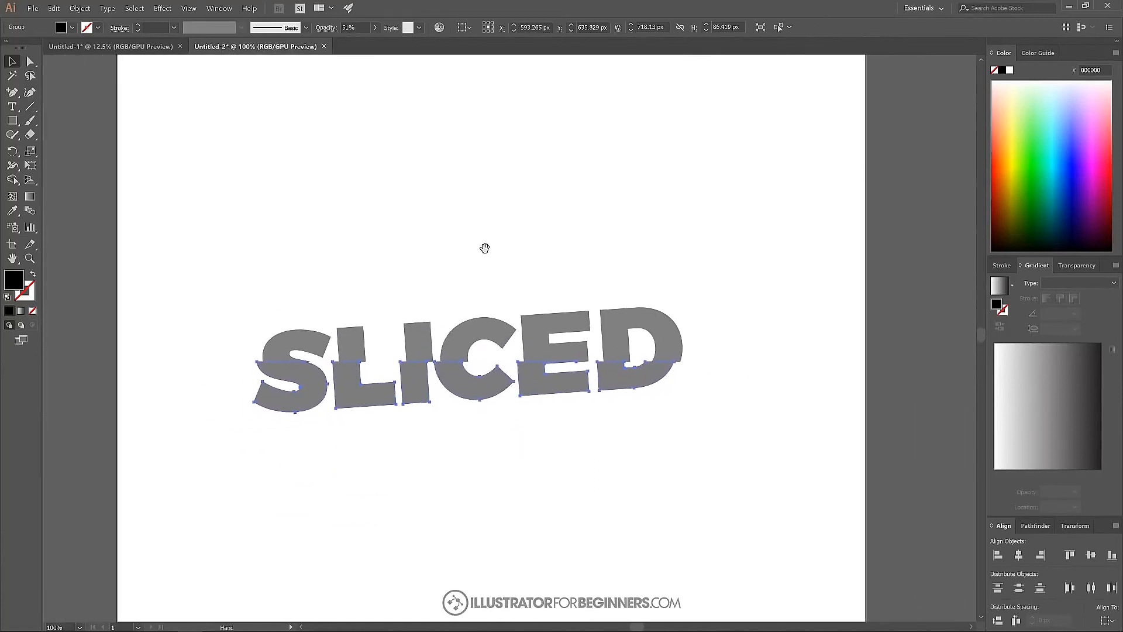
left_click(428, 475)
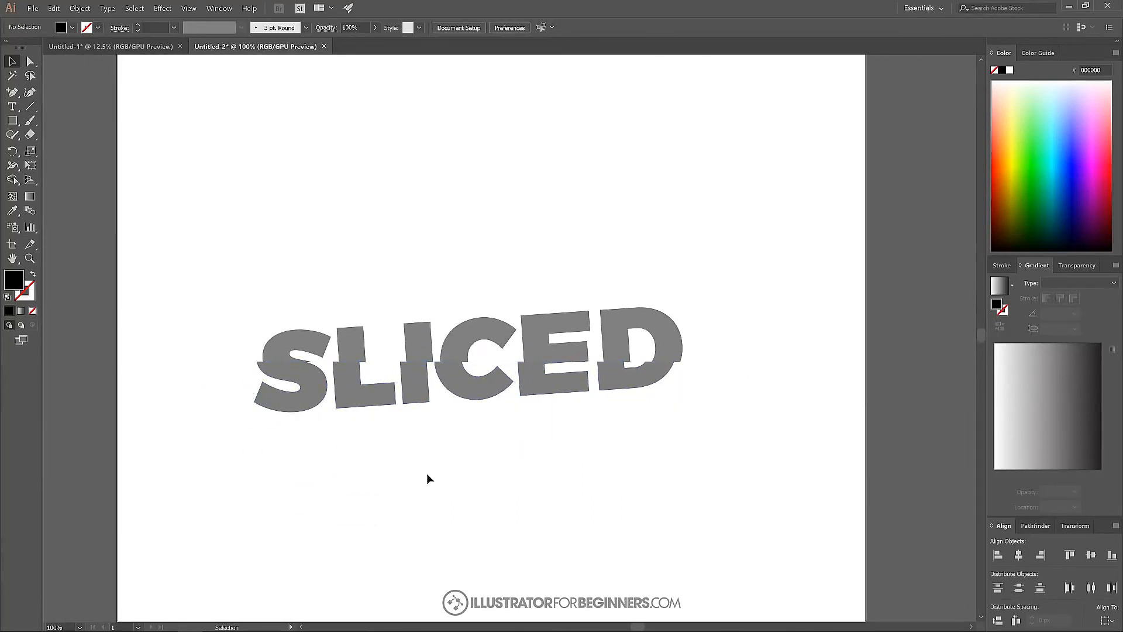
- Draw a rectangle about 1312 × 1316 px covering the whole artboard and fill it with bright red
scroll(422, 449, "down", 2)
left_click_drag(445, 481, 460, 437)
left_click(12, 120)
left_click_drag(281, 186, 663, 568)
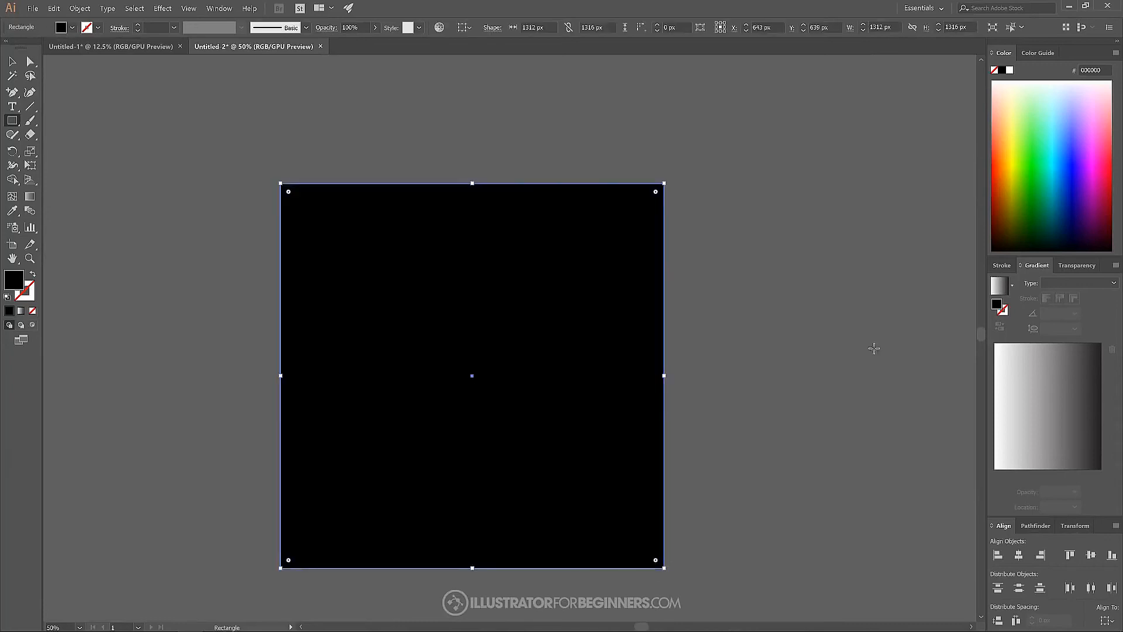
left_click(998, 165)
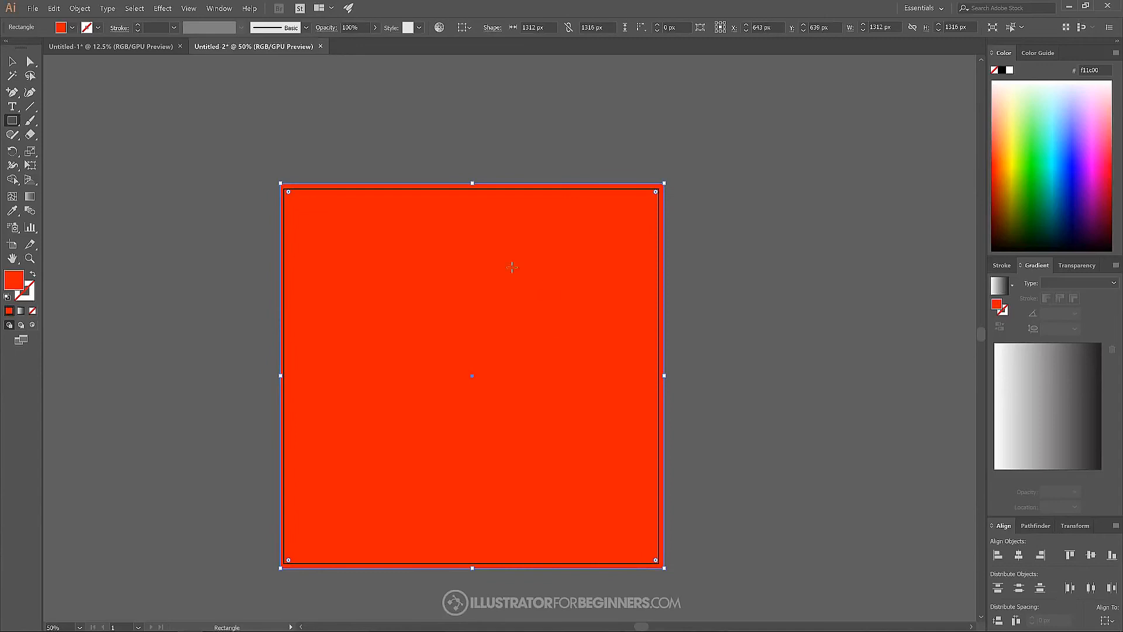
- Send the red rectangle to the back, behind the lettering, and deselect it
left_click(11, 61)
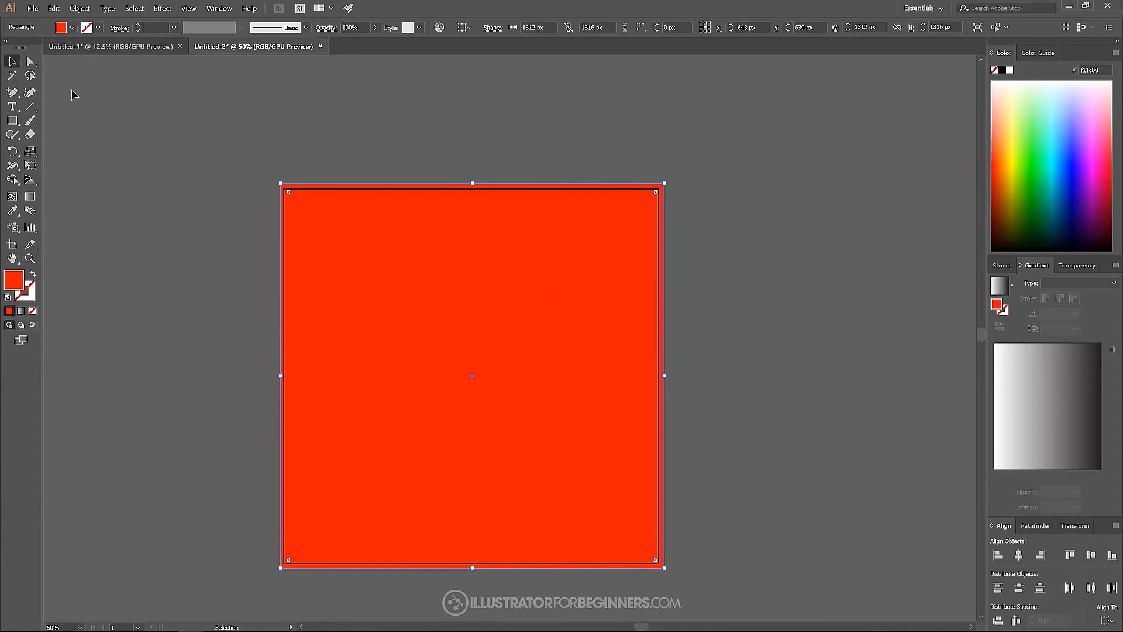
right_click(430, 252)
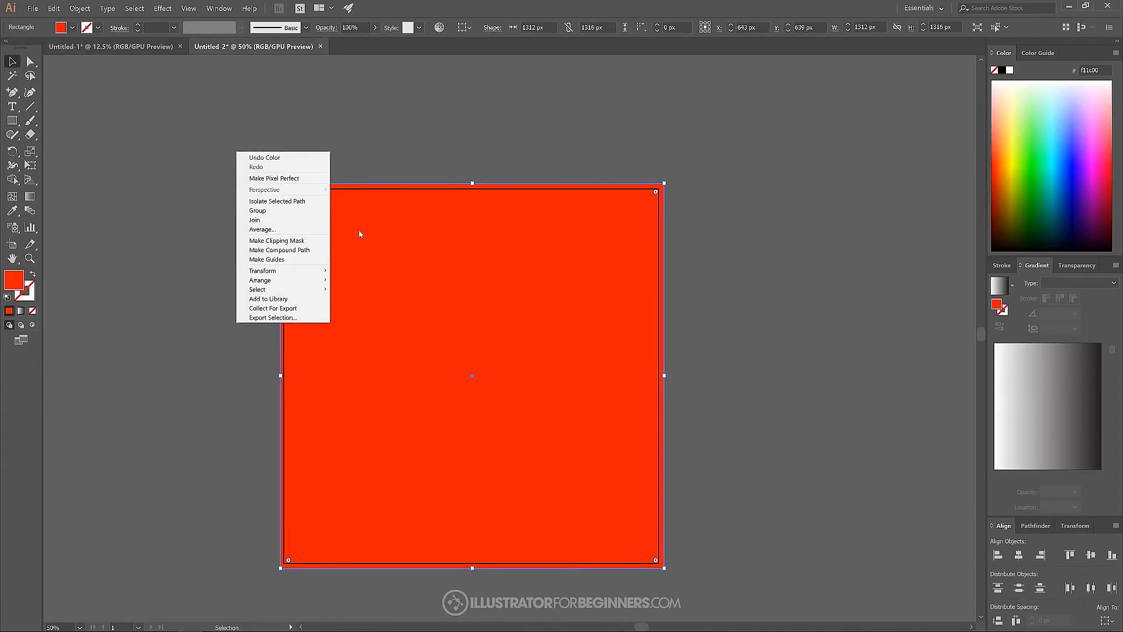
mouse_move(286, 281)
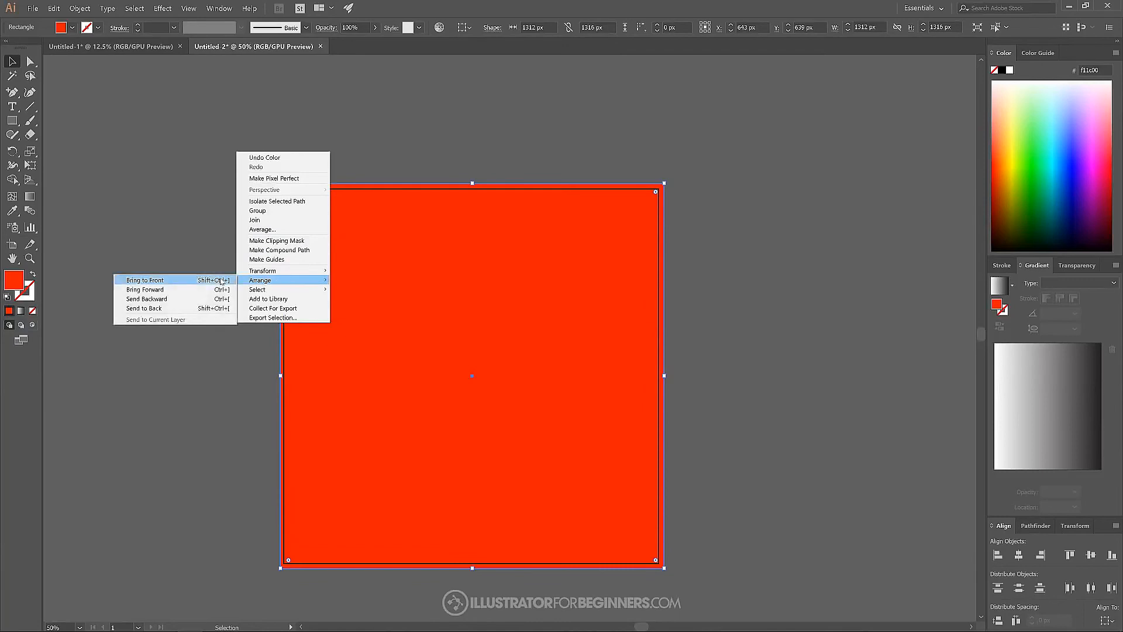
left_click(158, 310)
left_click(760, 345)
- Select all the upper and lower pieces of the SLICED lettering and ungroup them
left_click(491, 374)
left_click(431, 353)
left_click(402, 356)
left_click(374, 353, "shift")
left_click(433, 352, "shift")
left_click(467, 352, "shift")
left_click(503, 344, "shift")
left_click(534, 345, "shift")
left_click(532, 367, "shift")
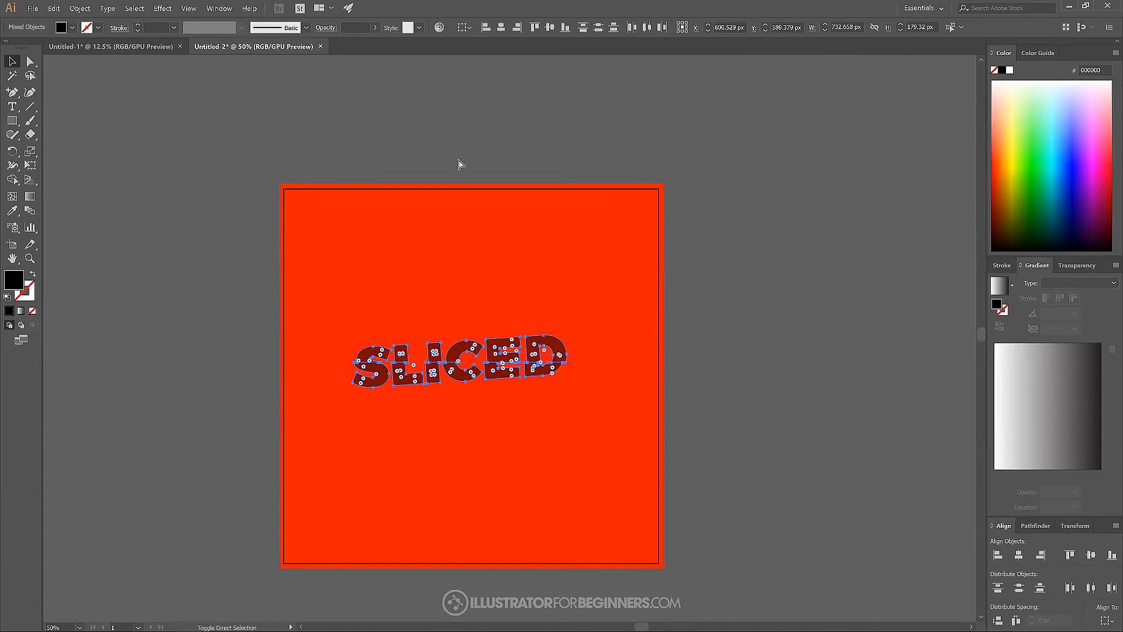
key("ctrl+shift+g")
- Set the lettering's opacity to 100% and fill it with white
left_click(375, 28)
left_click_drag(355, 42, 434, 46)
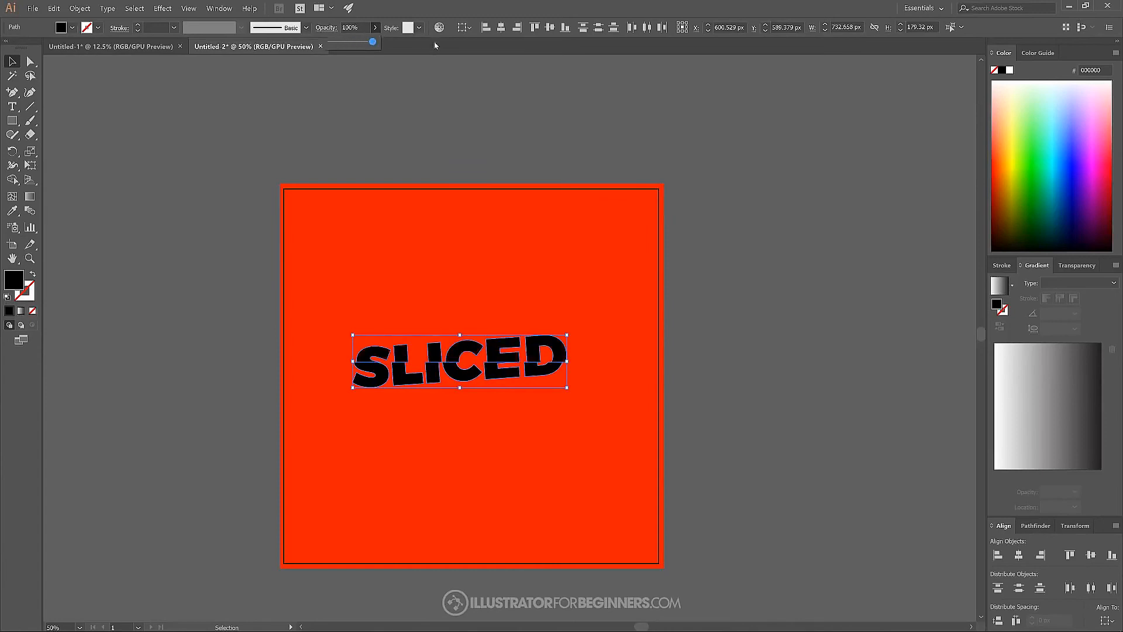
left_click(1008, 70)
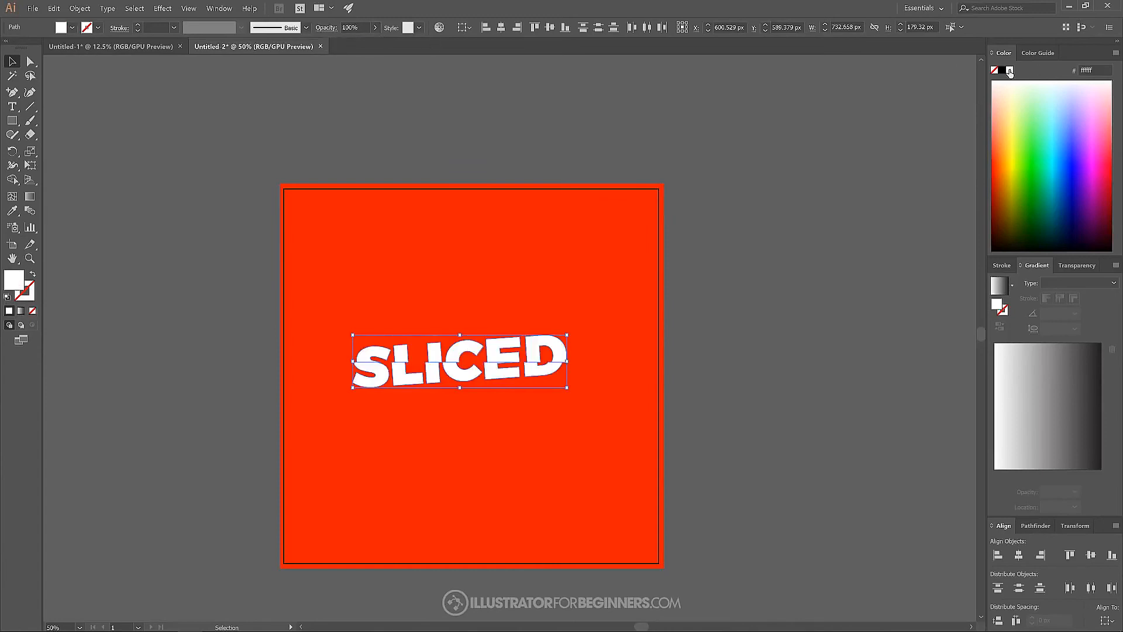
left_click(764, 275)
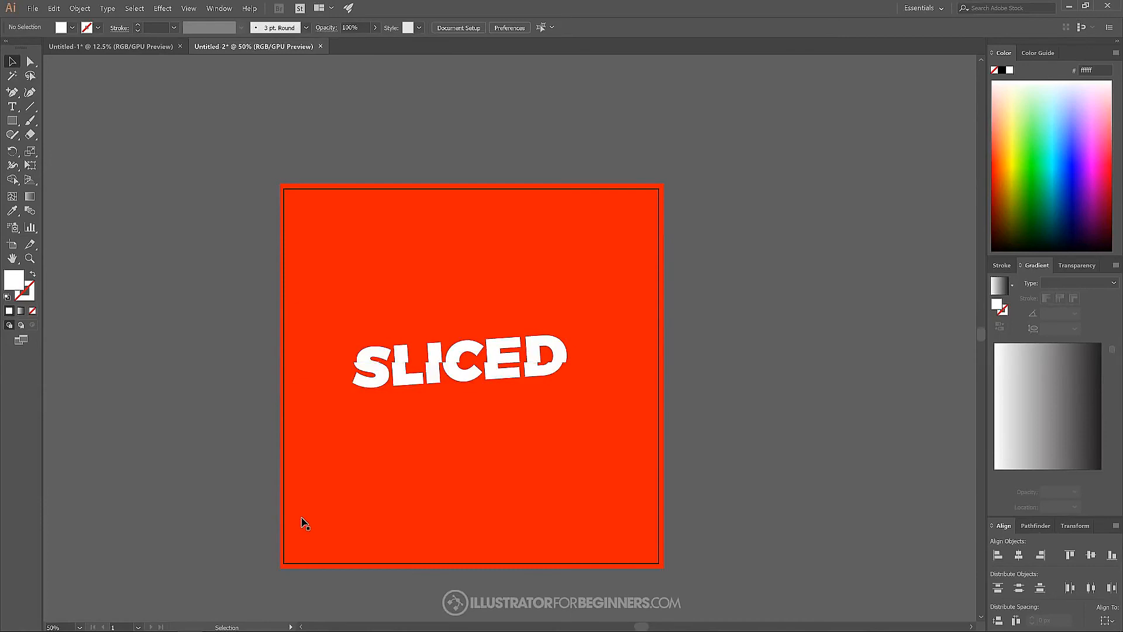
- Group the upper pieces of all six letters and fill the group with a linear white-to-black gradient
scroll(338, 511, "up", 1)
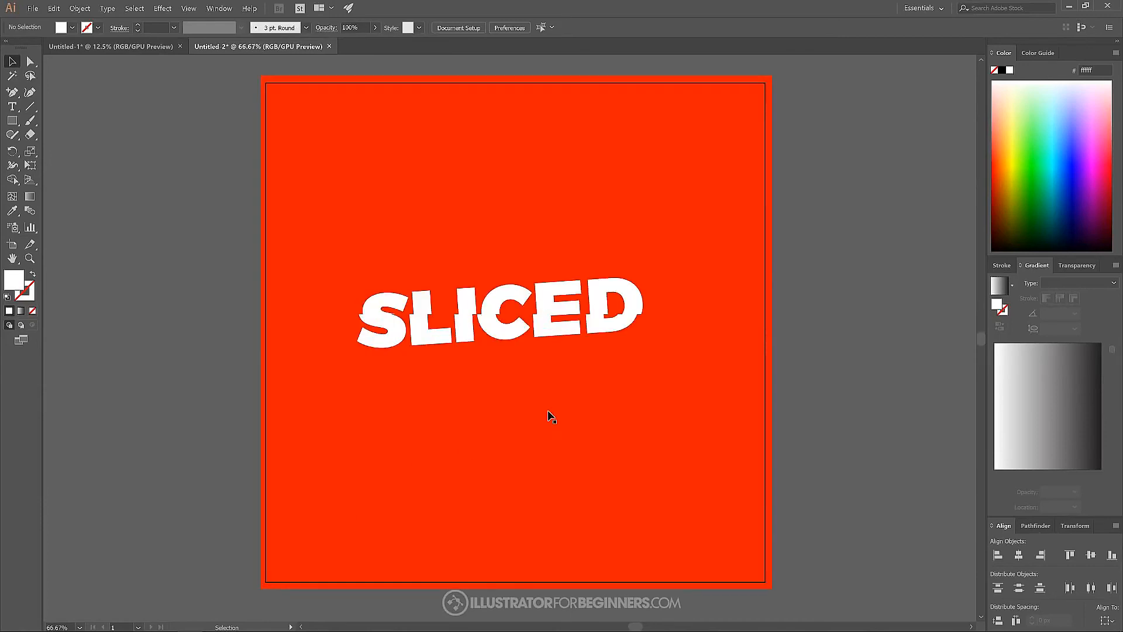
left_click_drag(530, 412, 499, 417)
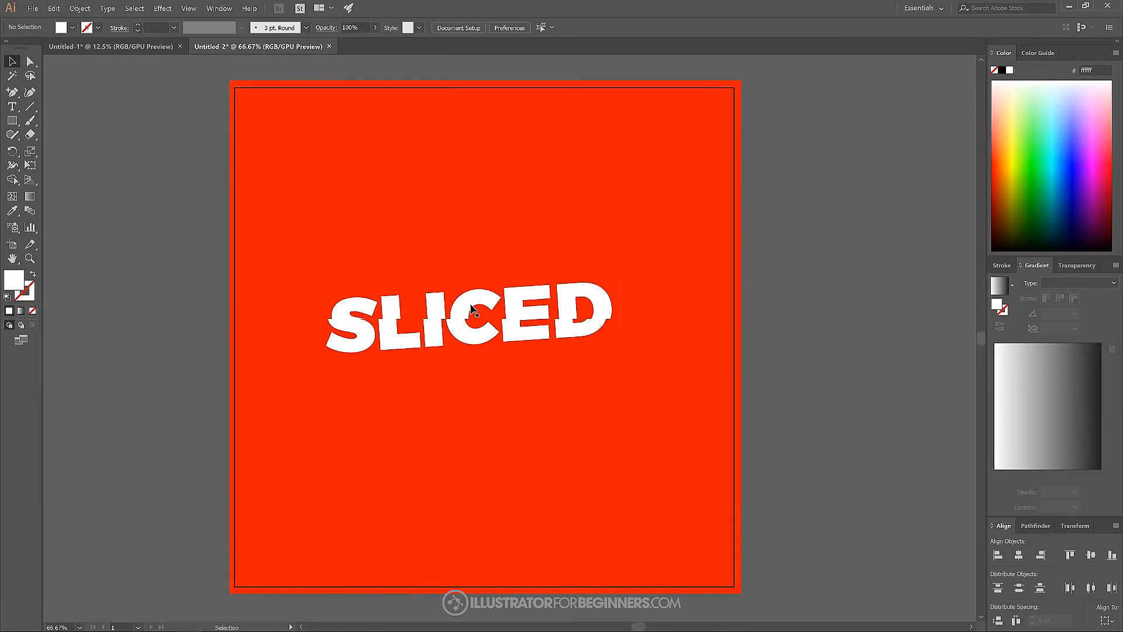
left_click(366, 307)
left_click(386, 302, "shift")
left_click(435, 301, "shift")
left_click(468, 299, "shift")
left_click(520, 301, "shift")
left_click(576, 299, "shift")
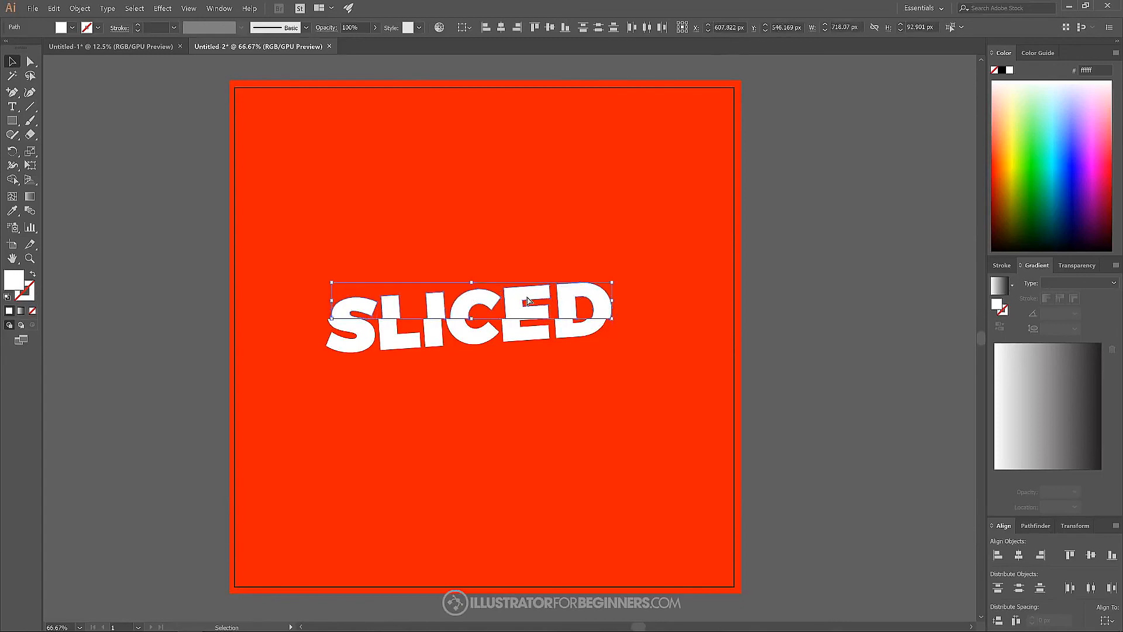
key("ctrl+g")
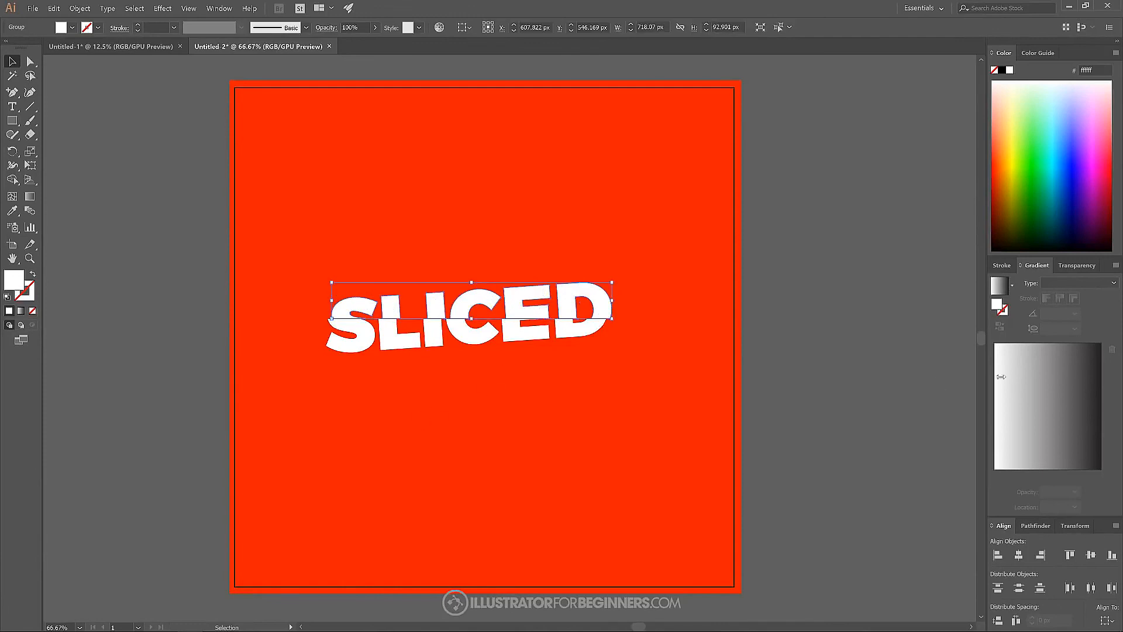
left_click(1102, 286)
left_click(1076, 295)
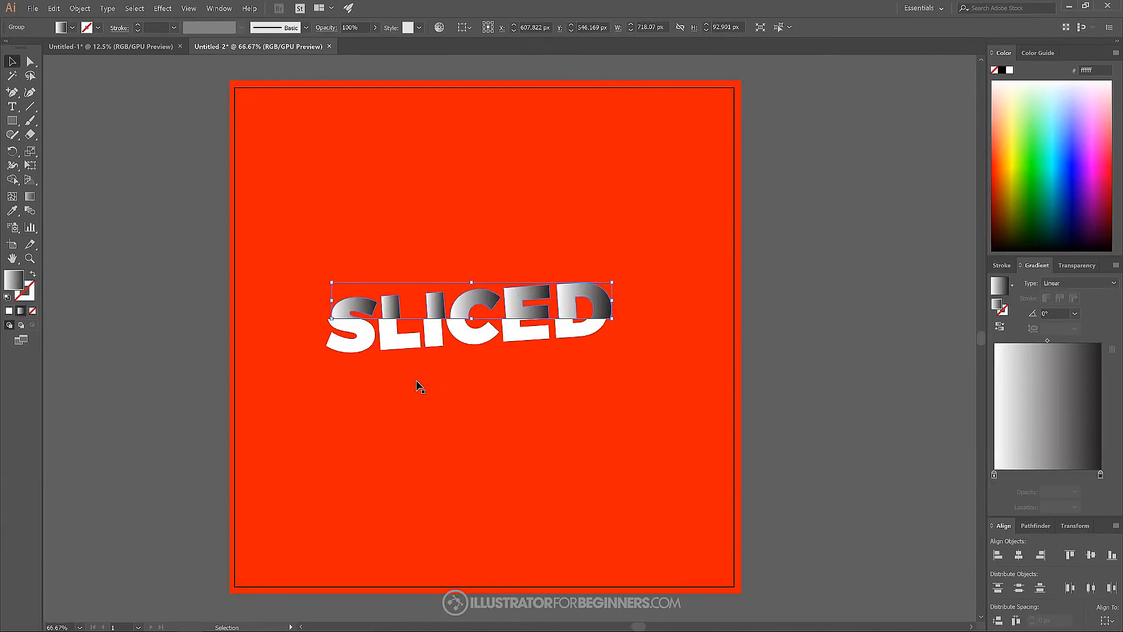
- Try short vertical gradients across the upper half of the lettering with the Gradient tool and undo them
left_click(28, 199)
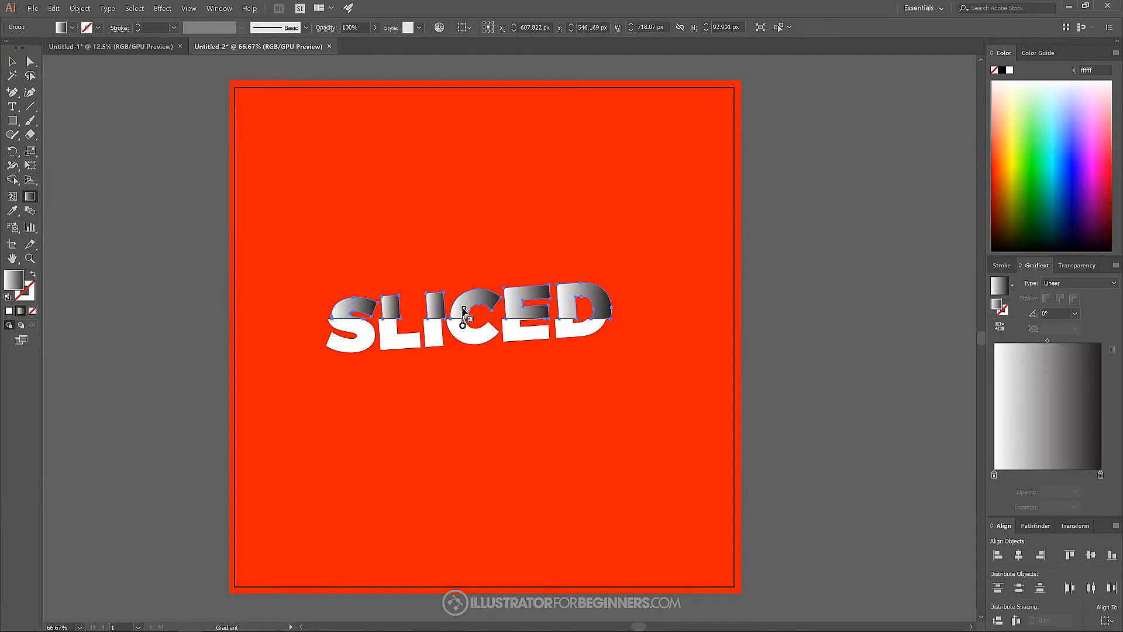
left_click_drag(463, 310, 463, 309)
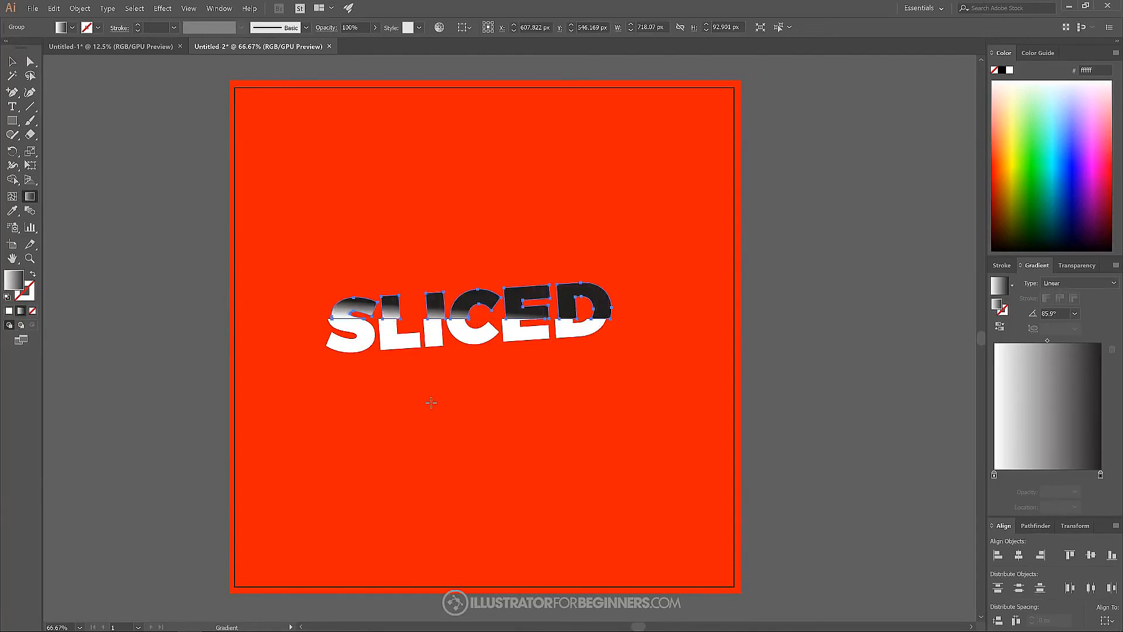
left_click(426, 381)
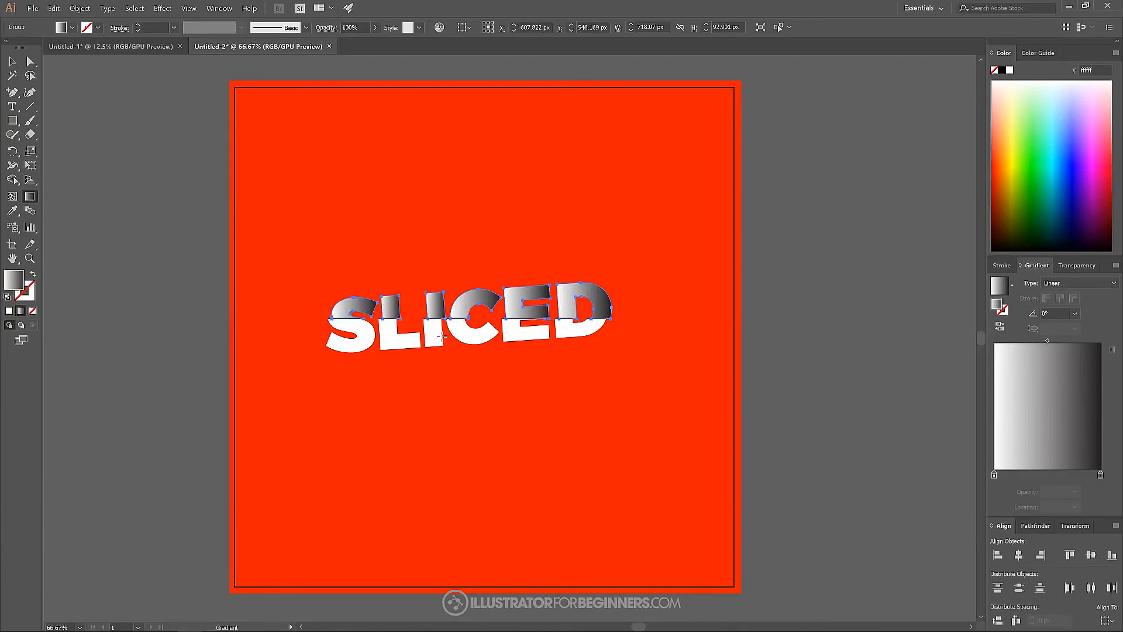
scroll(447, 311, "up", 2)
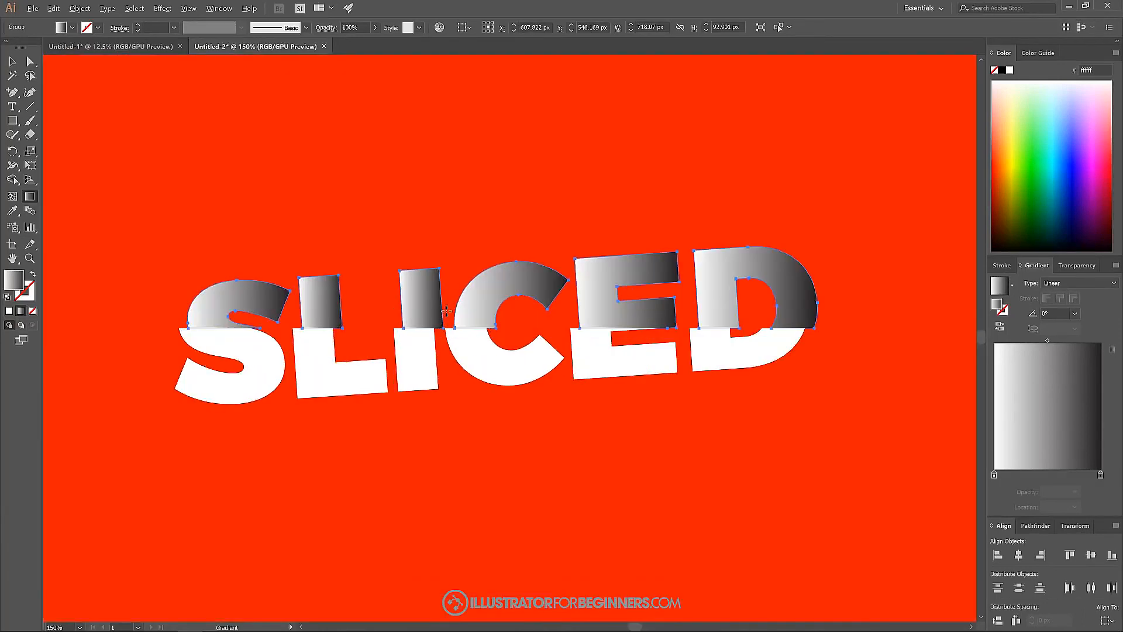
left_click_drag(479, 304, 479, 343)
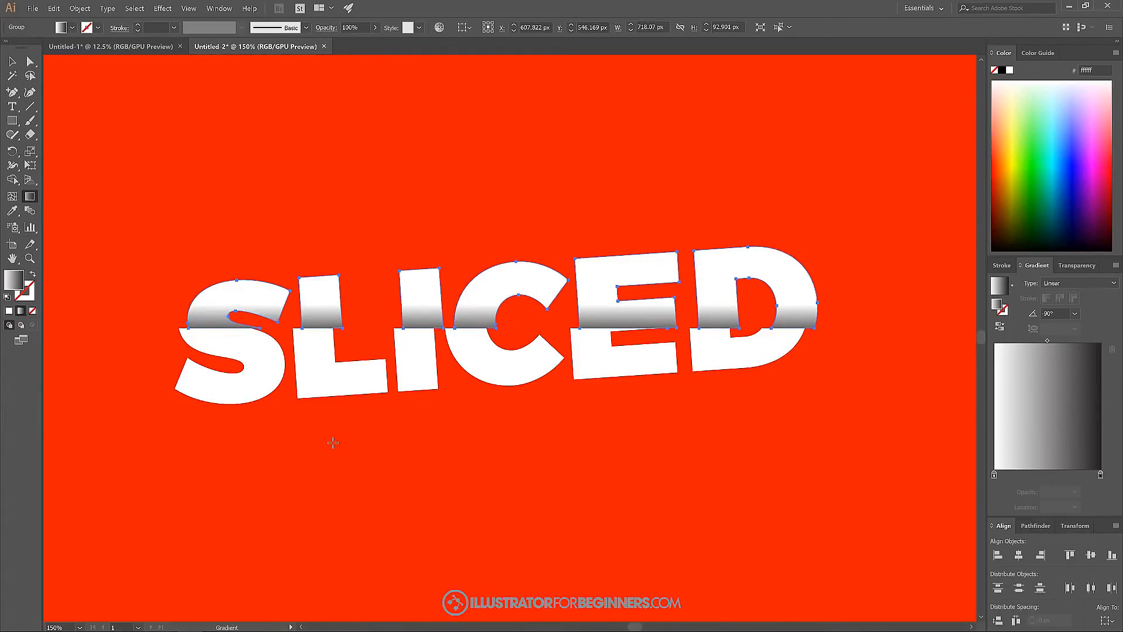
key("ctrl+z")
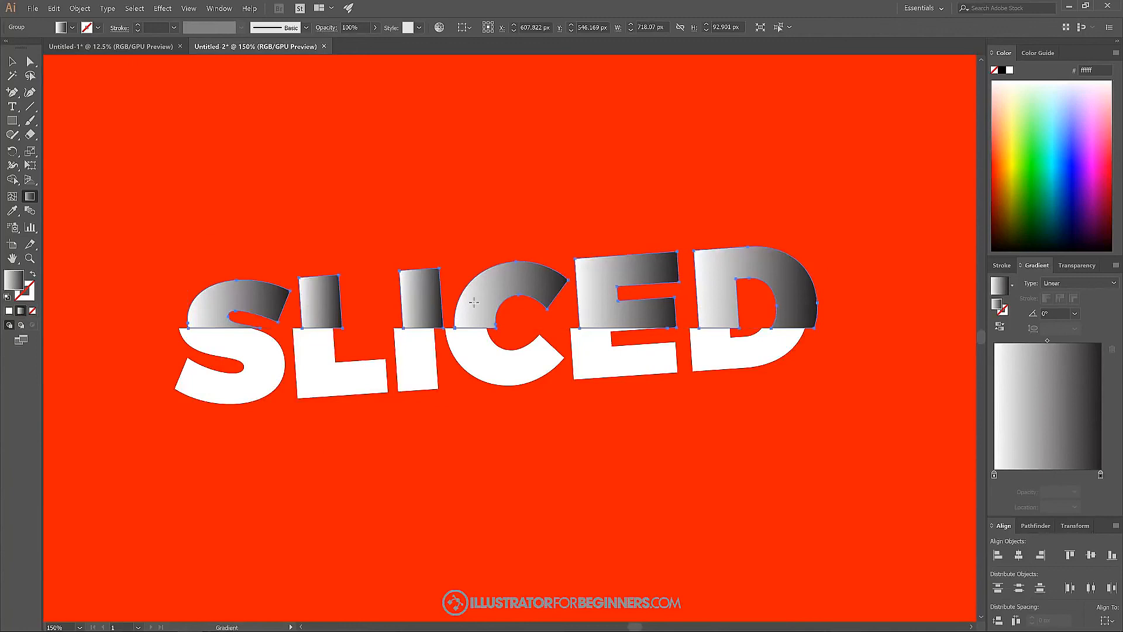
- Redraw the upper half's gradient at -90° from near the top of the letters to just below the cut line, and deselect
left_click_drag(484, 280, 483, 342)
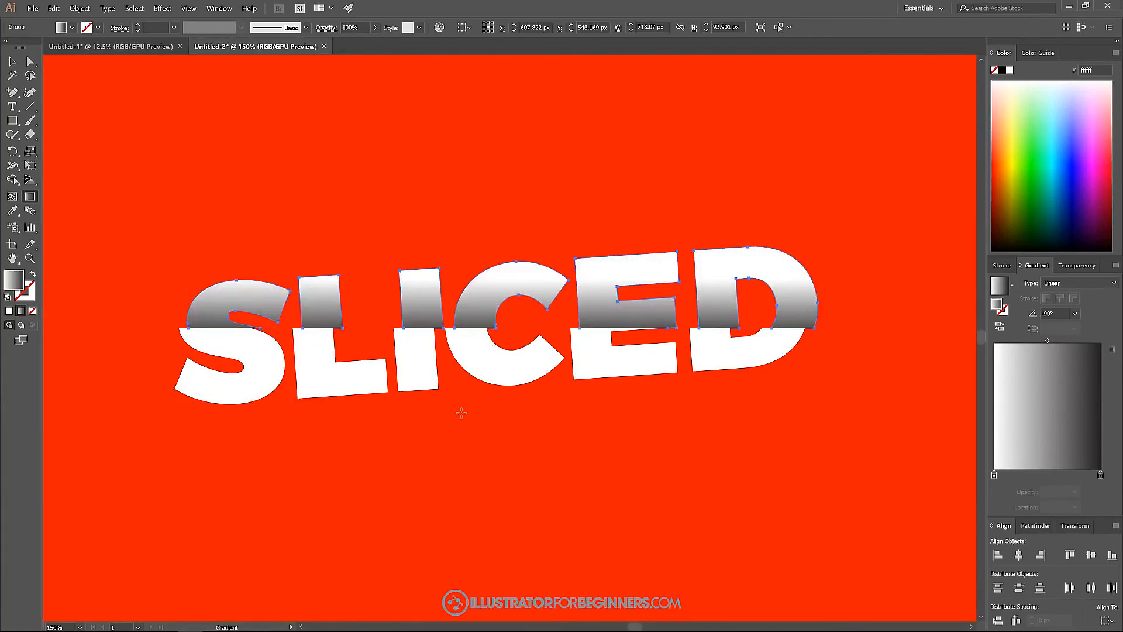
scroll(461, 413, "down", 3)
scroll(462, 418, "up", 1)
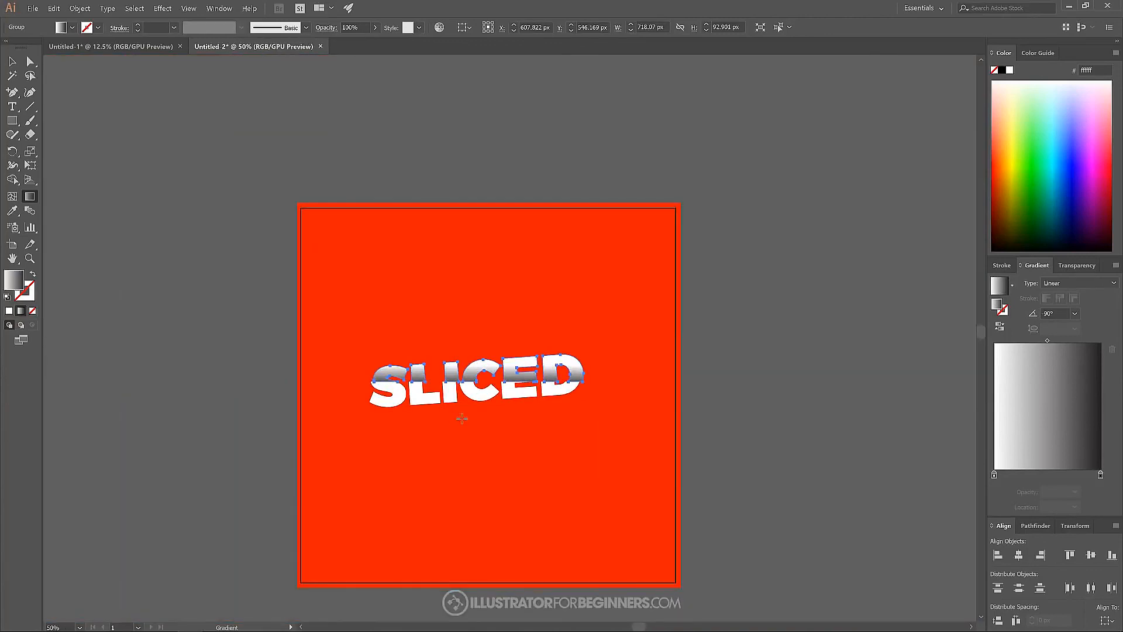
left_click(12, 61)
left_click(756, 273)
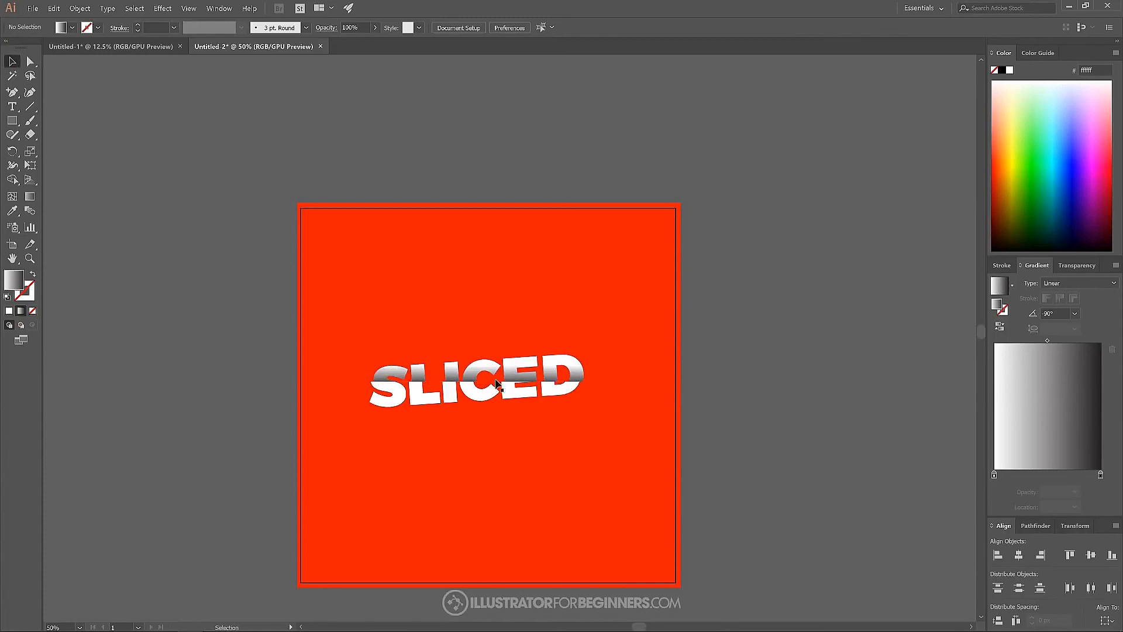
- Redraw the upper half's gradient at -90° from about its mid-height to just below the cut line for lighter shading, and deselect
scroll(497, 387, "up", 3)
left_click(494, 315)
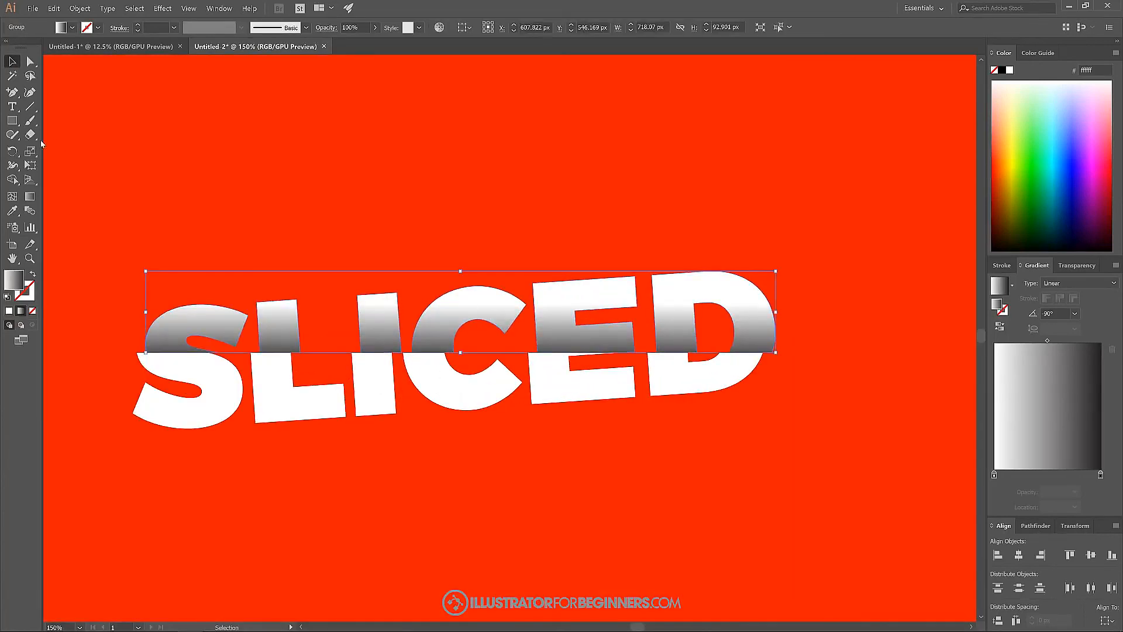
left_click(30, 195)
left_click_drag(435, 323, 446, 383)
scroll(420, 407, "down", 4)
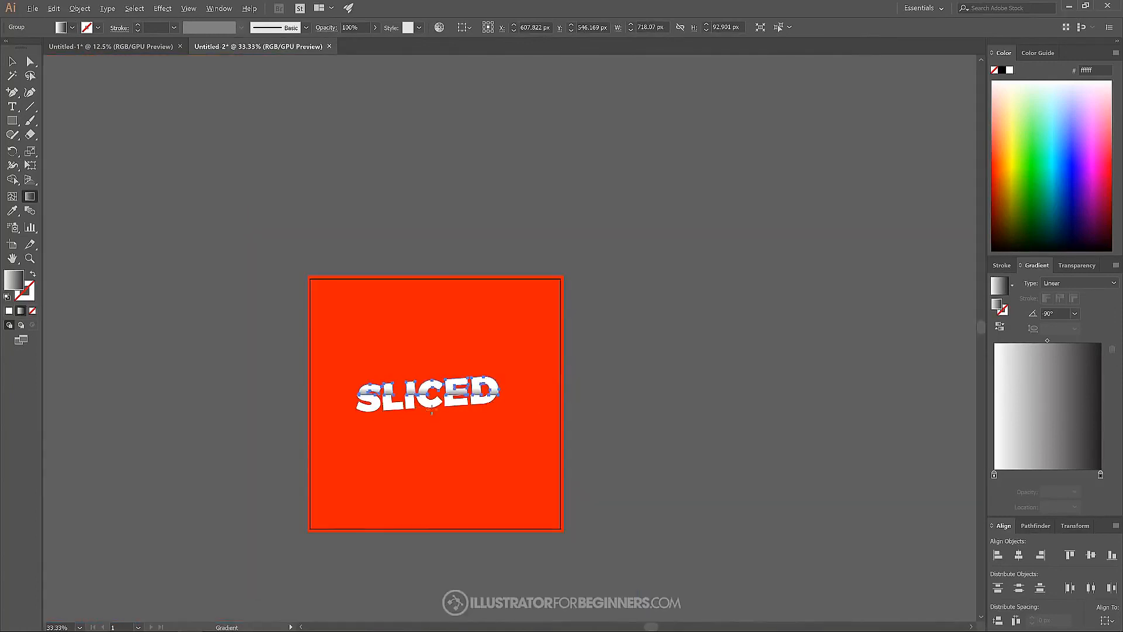
key("v")
left_click(597, 412)
scroll(666, 380, "up", 1)
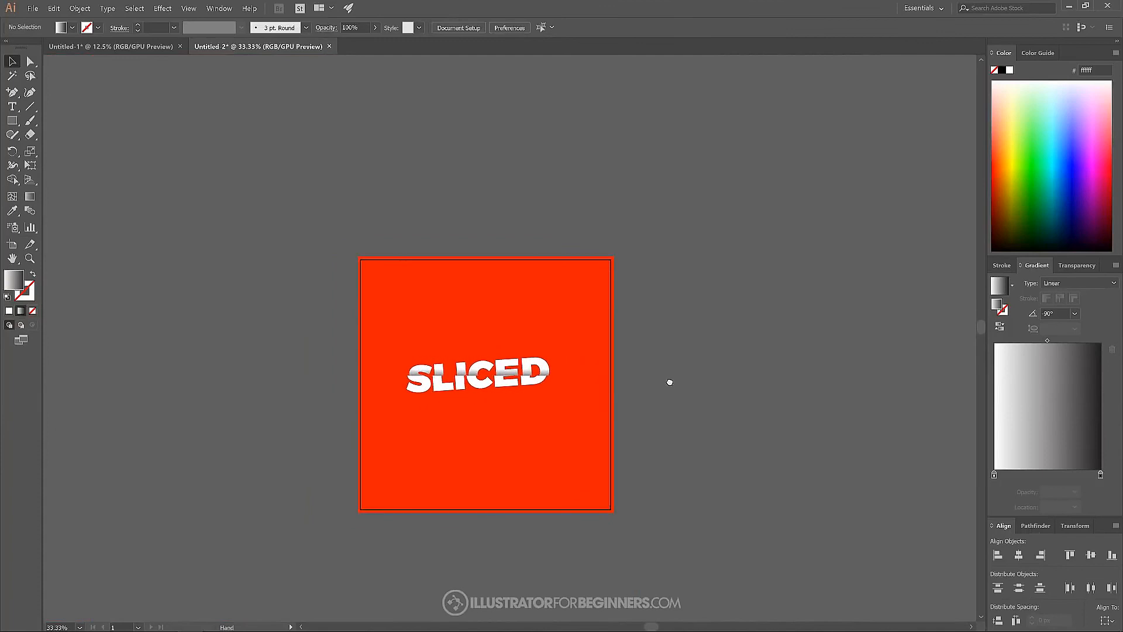